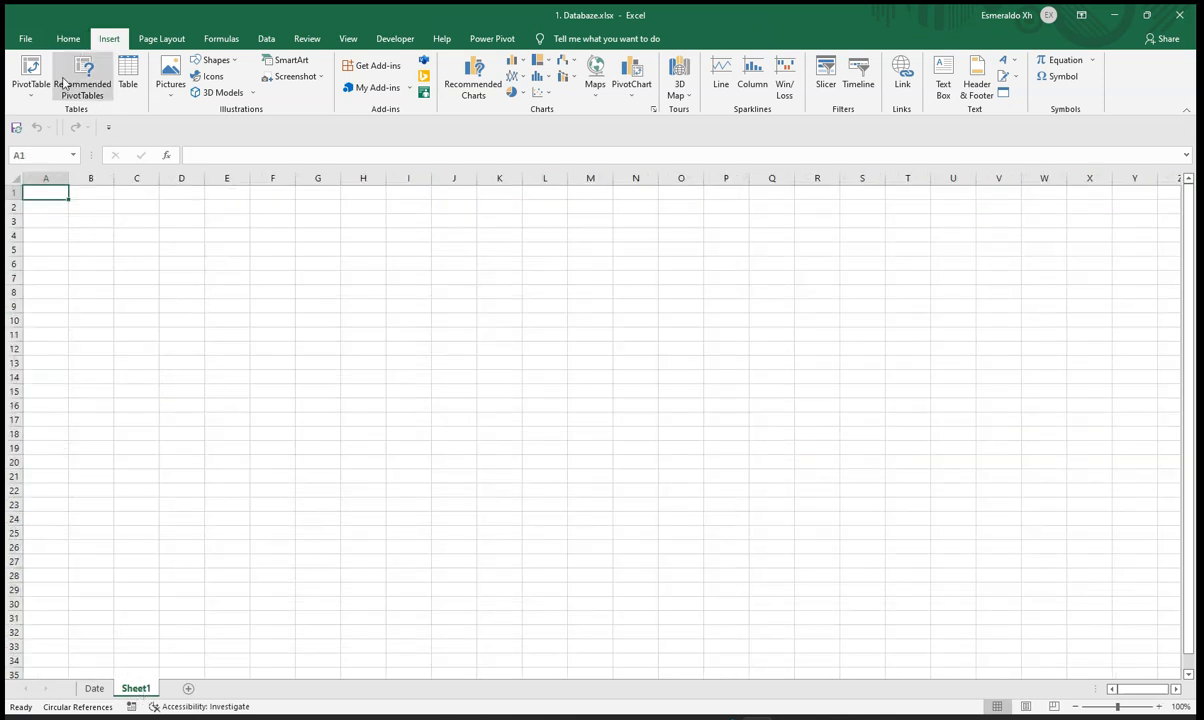
- Create a table over the range C2:M22, with the option that the table has headers enabled
left_click(127, 75)
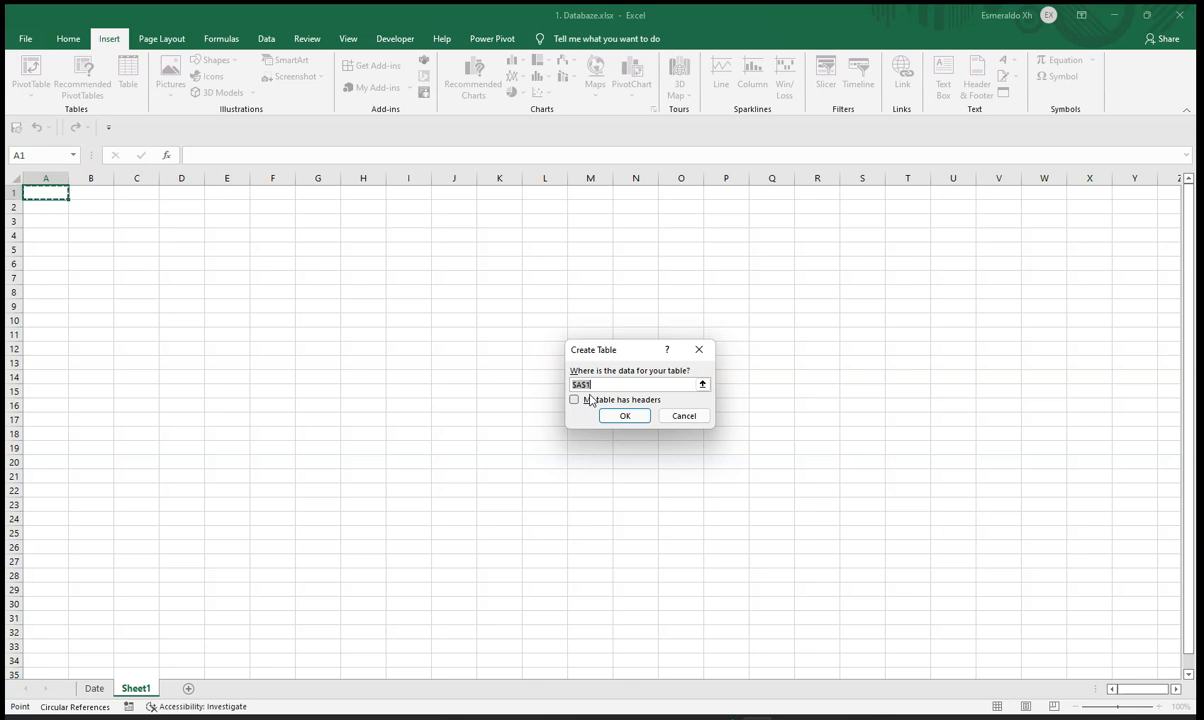
left_click(573, 400)
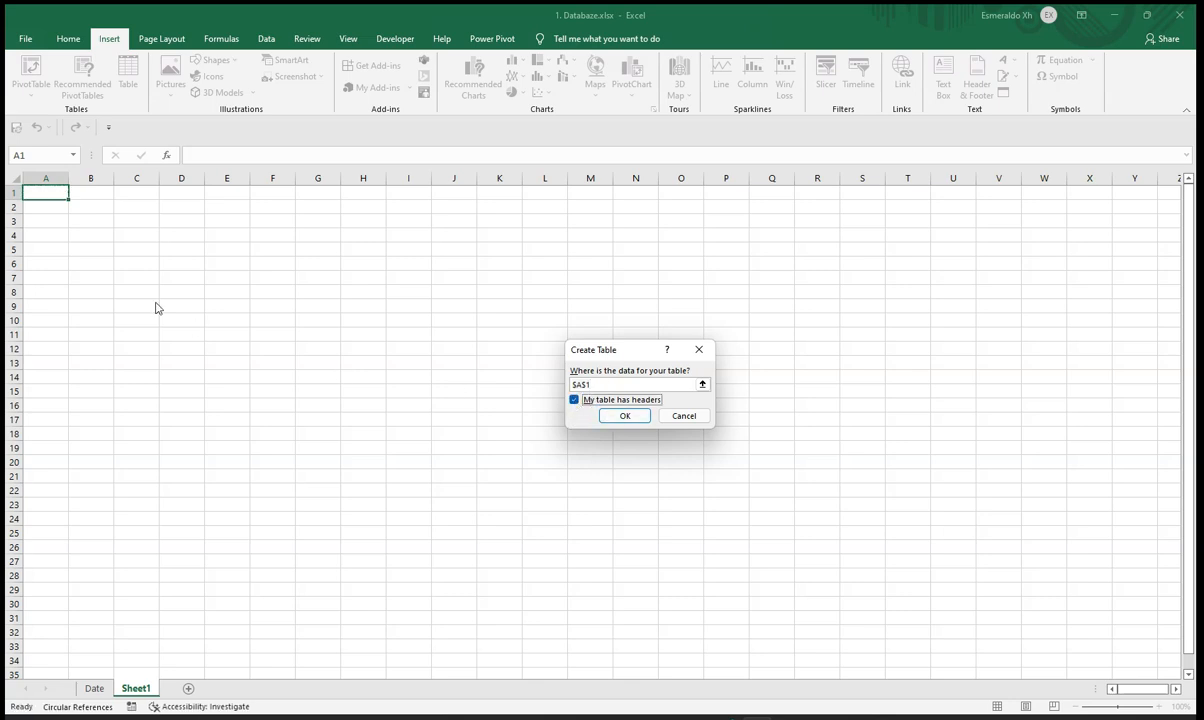
left_click(702, 384)
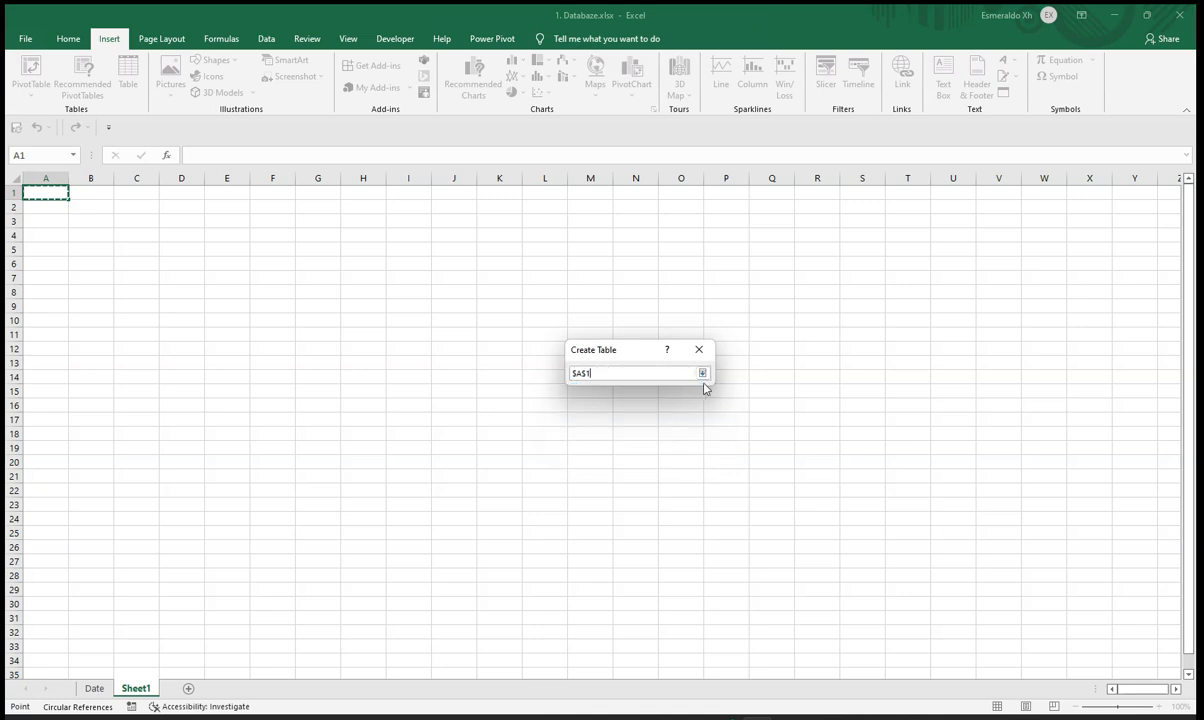
left_click_drag(138, 210, 610, 492)
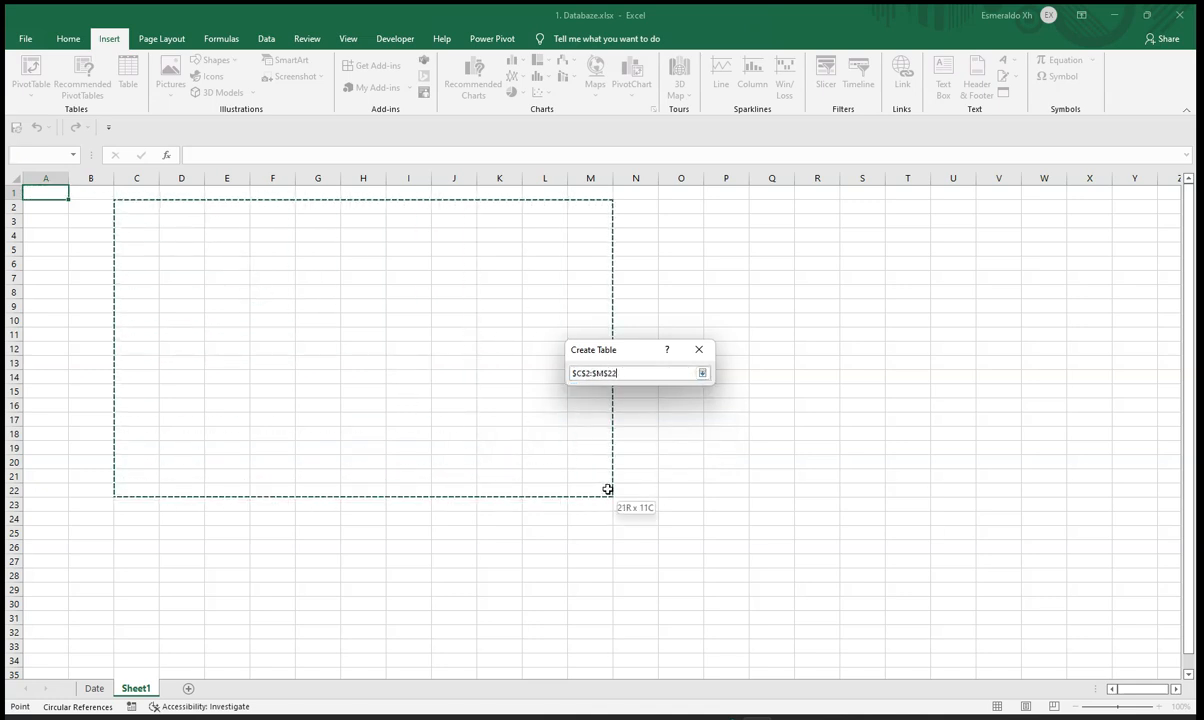
left_click(701, 376)
left_click(623, 414)
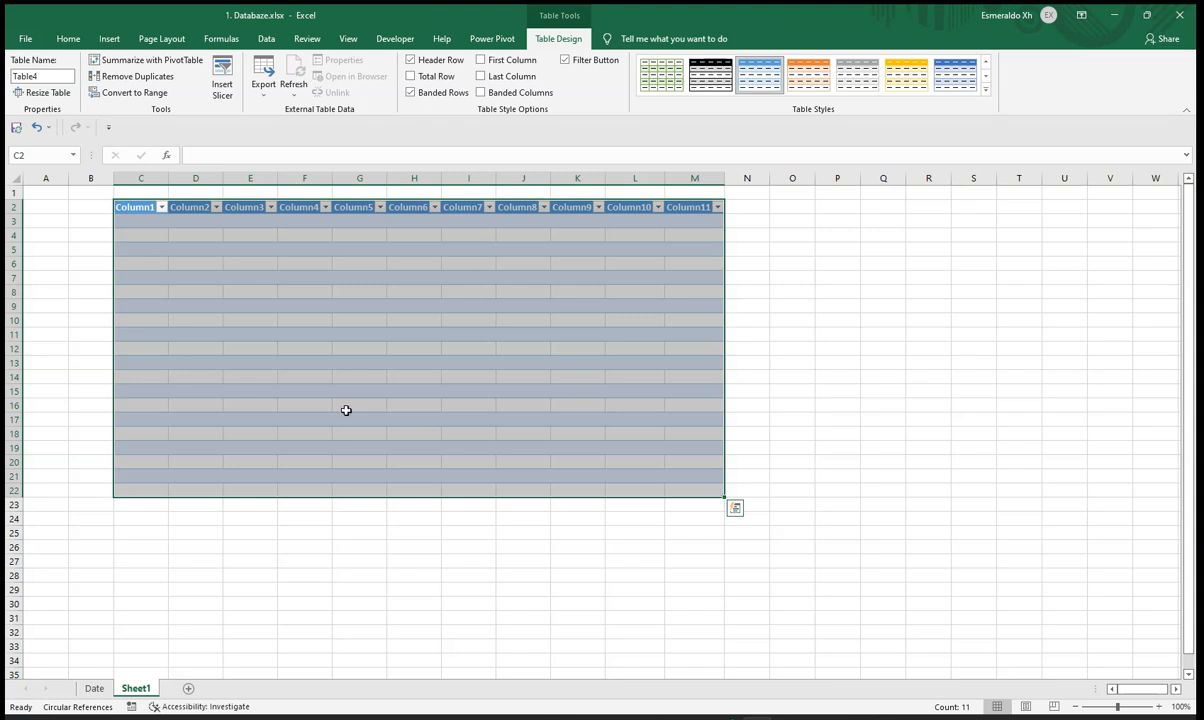
- Rename the first two column headers of the new table as Emer and Mbiemer
left_click(140, 206)
type("Emer")
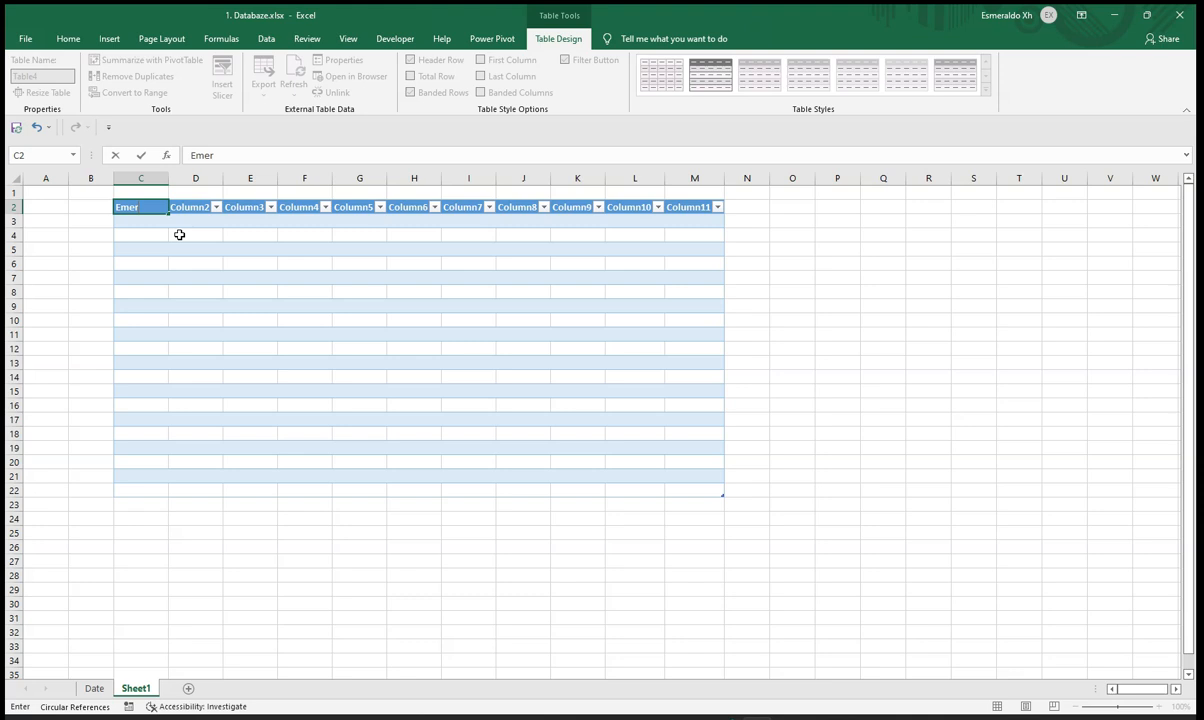
key("Tab")
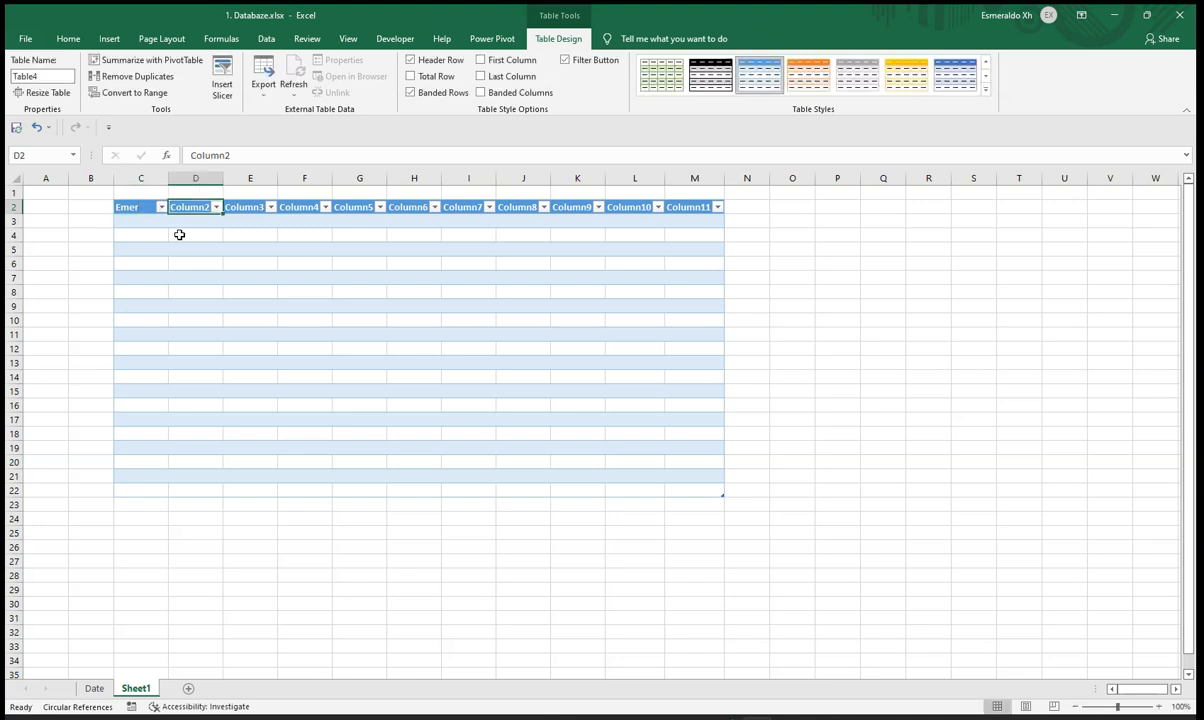
type("Mbiemer")
key("Tab")
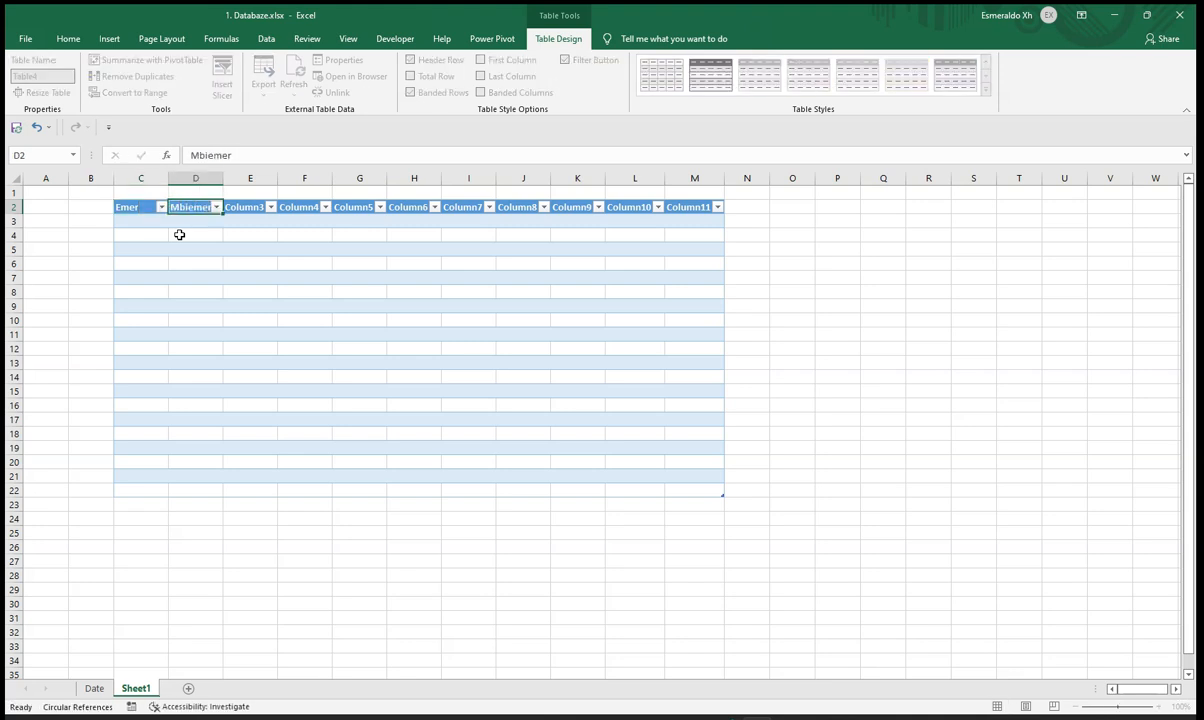
- Create a second table over P10:V27, leaving the option that the table has headers off
left_click(839, 321)
key("ctrl+t")
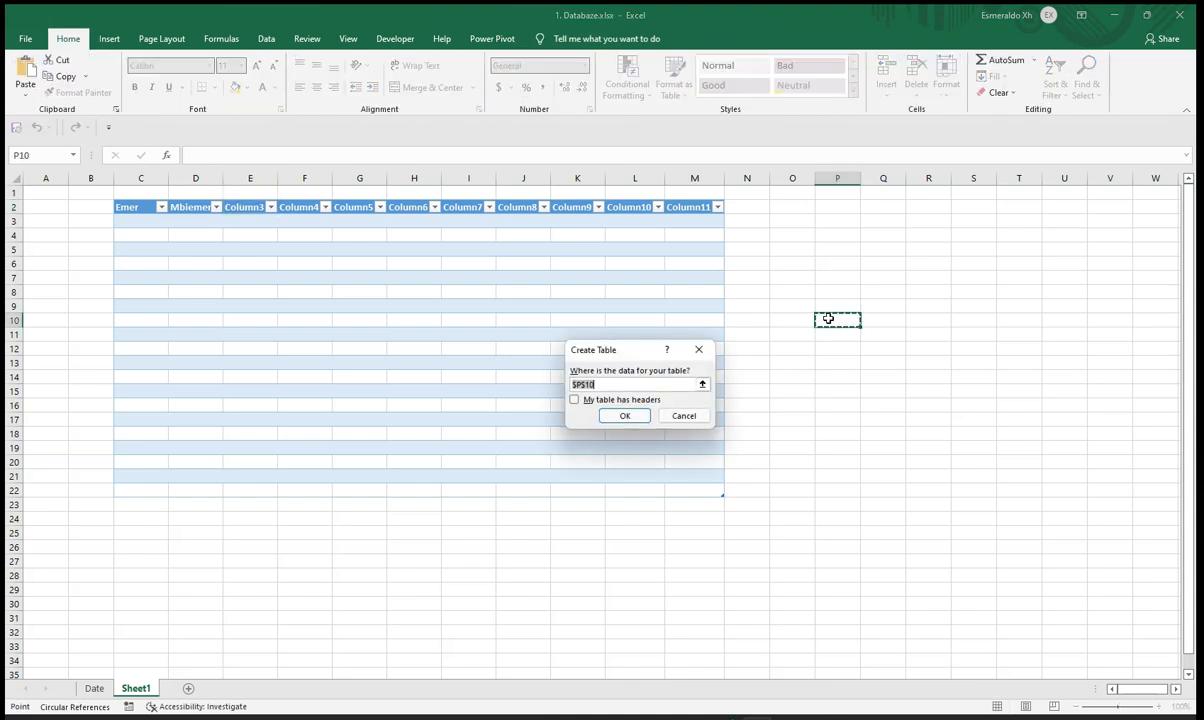
left_click(575, 399)
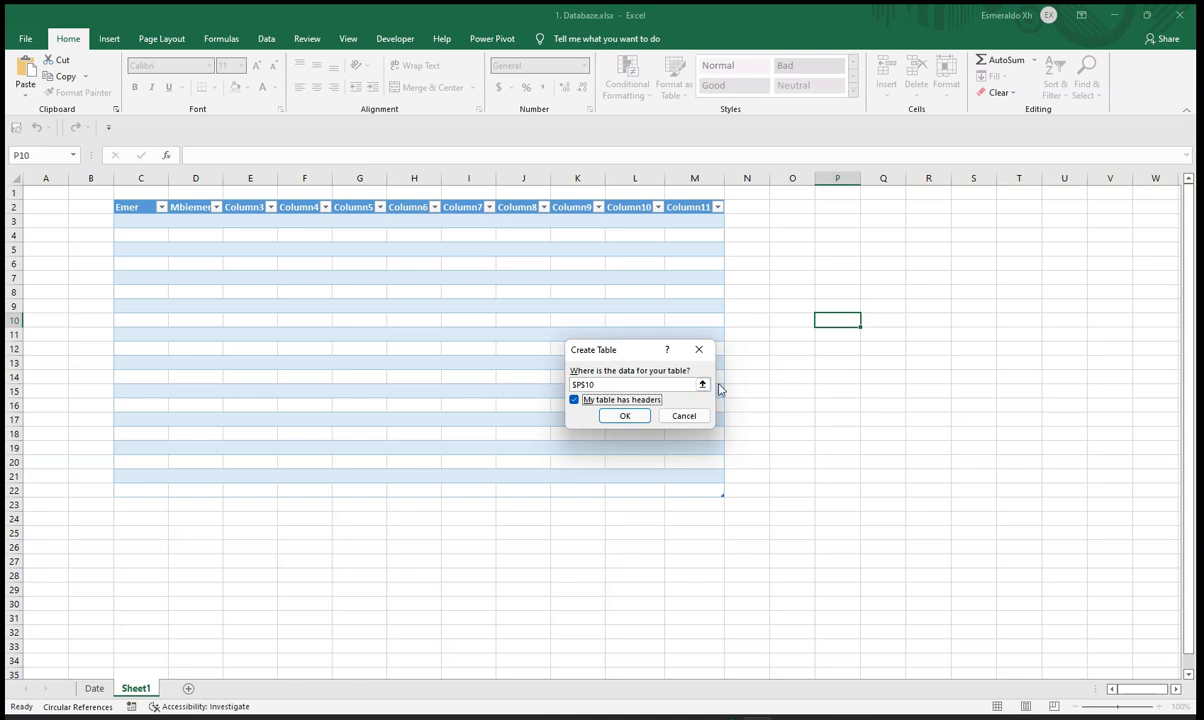
left_click(682, 386)
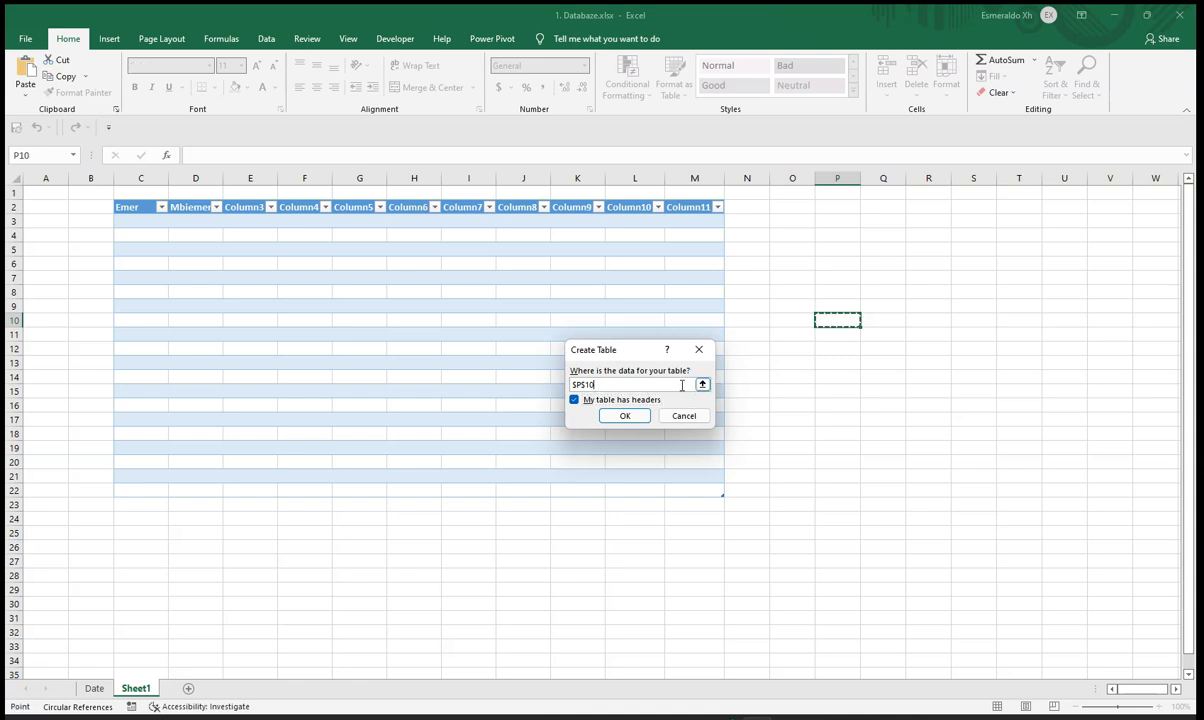
left_click(702, 384)
left_click_drag(833, 320, 1128, 562)
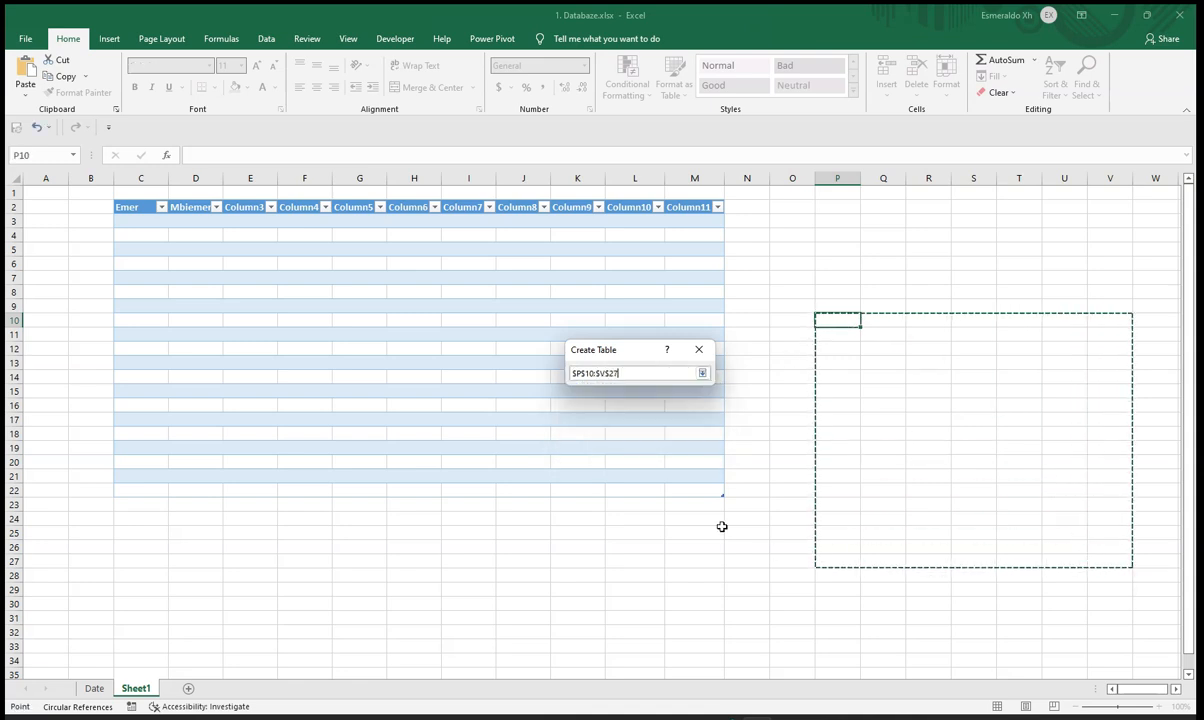
left_click(702, 373)
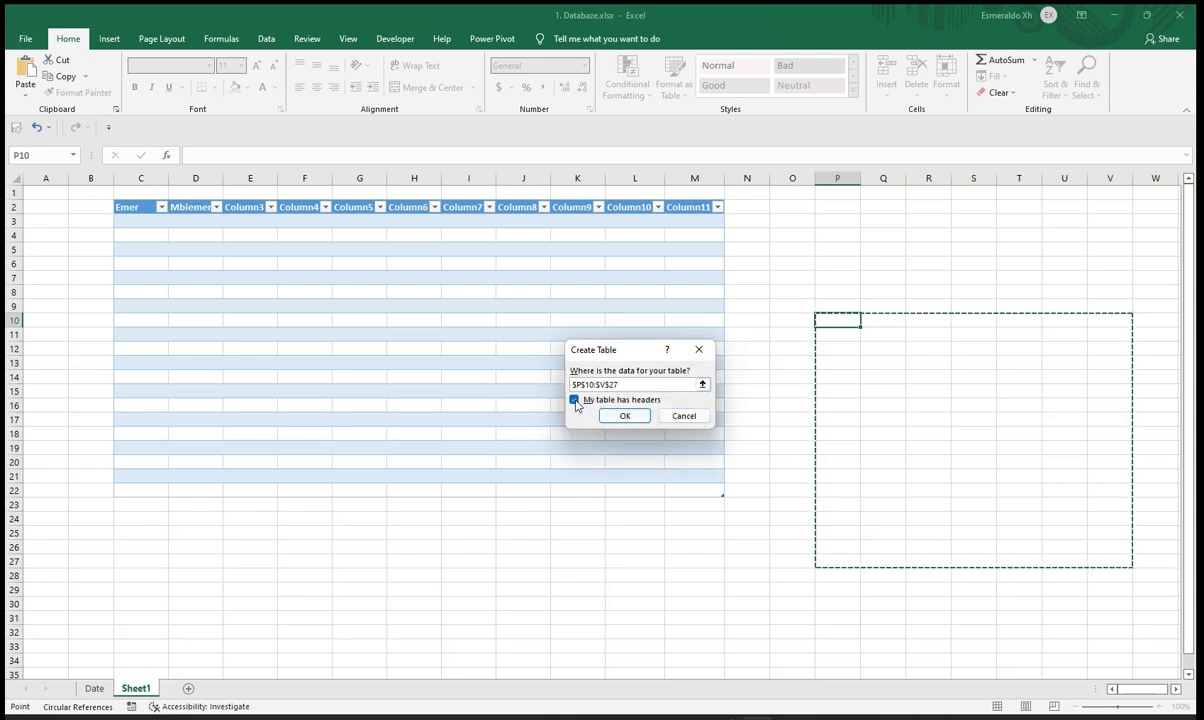
left_click(574, 400)
left_click(626, 416)
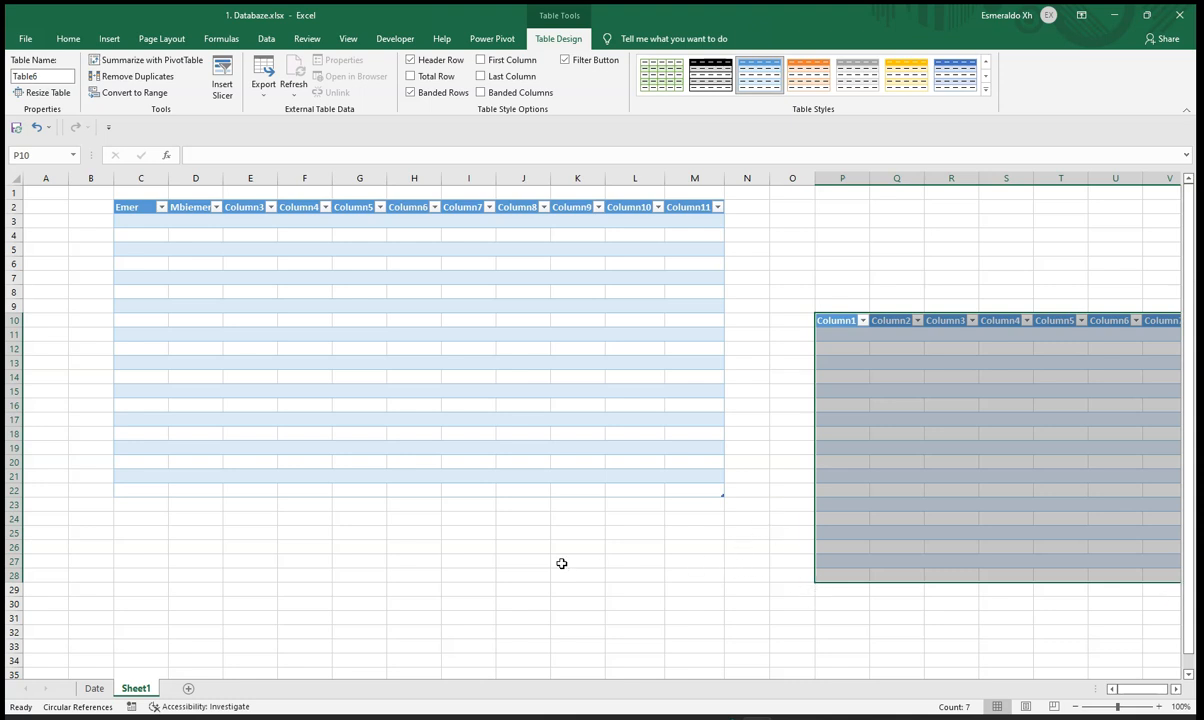
- Enter Emer in cell C25 and Mbiemer in cell D25, below the first table
left_click(160, 530)
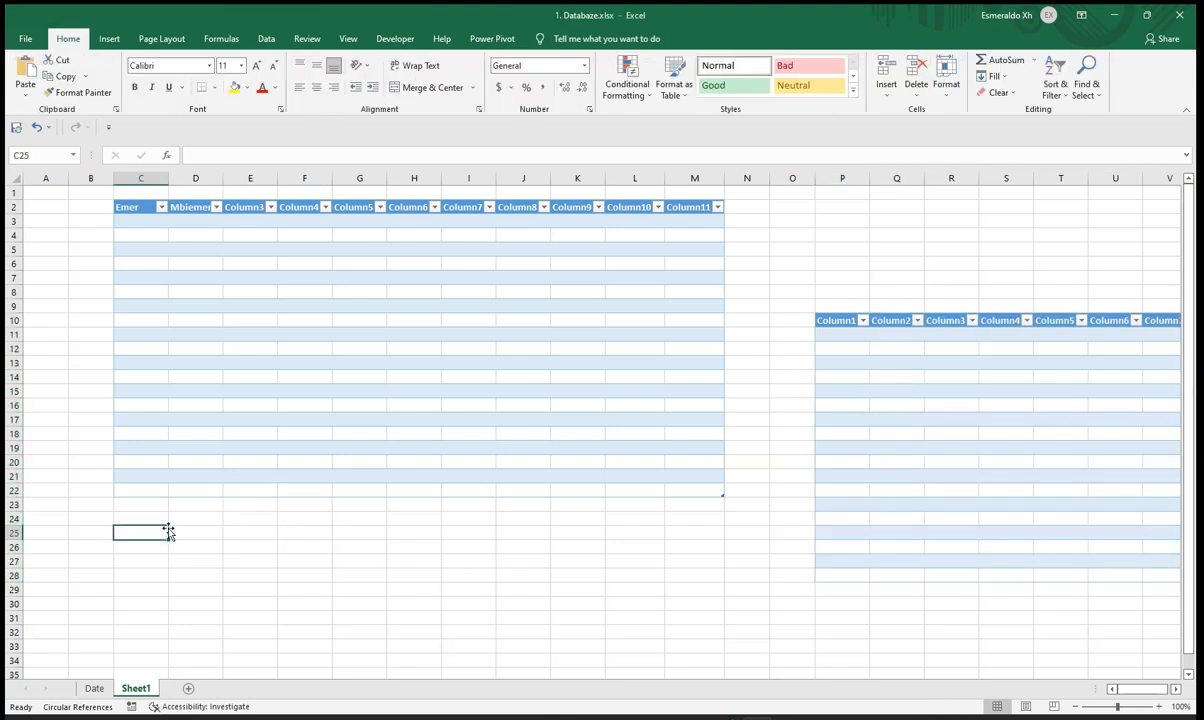
type("Emer")
key("Tab")
type("M")
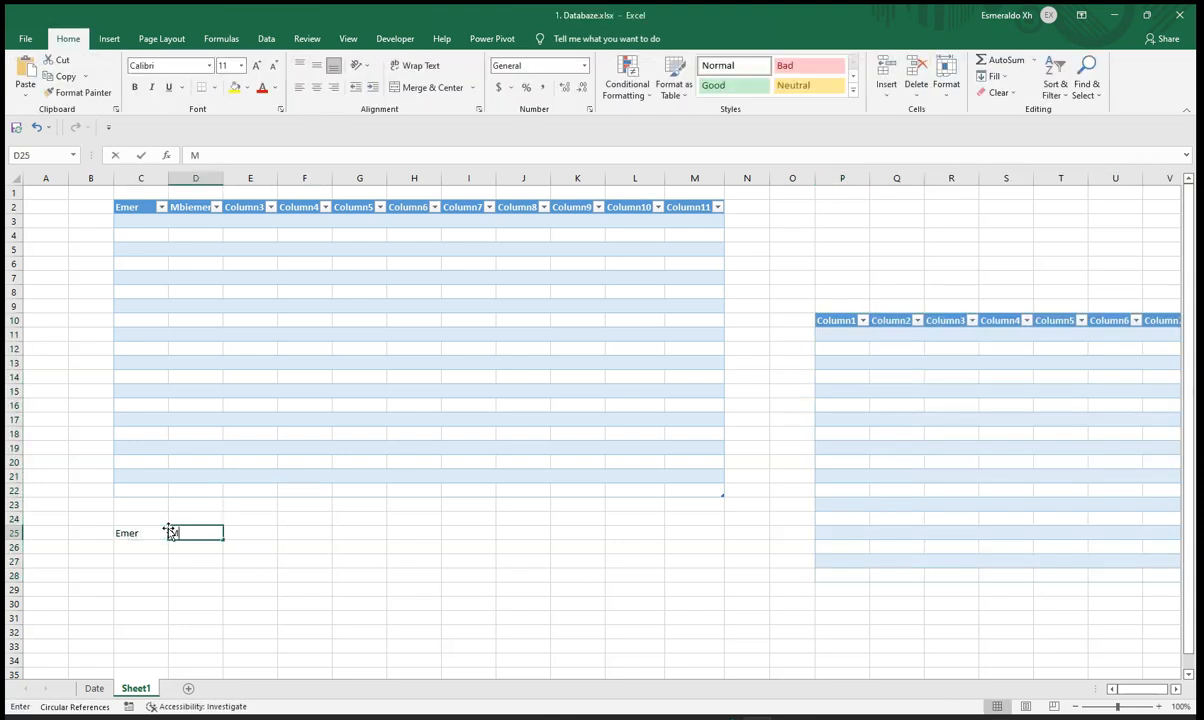
type("biemer")
key("Tab")
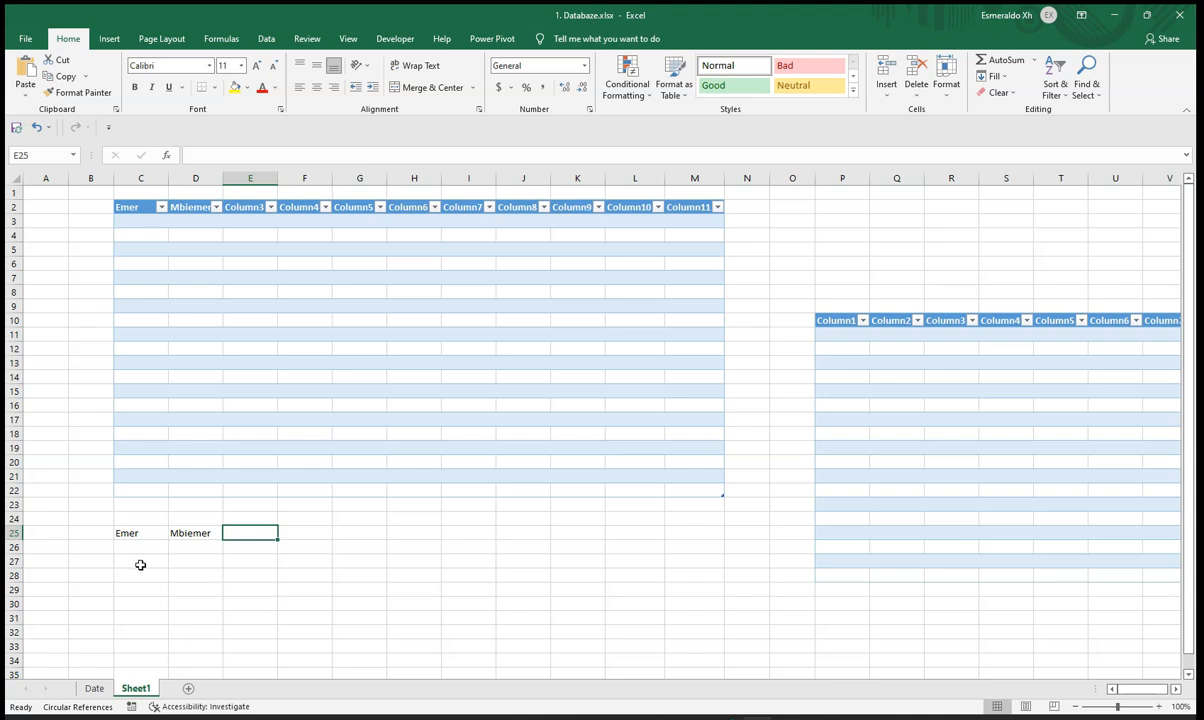
- Convert the range C25:M31 into a table that uses its first row as headers, and undo the conversion
left_click_drag(127, 532, 717, 614)
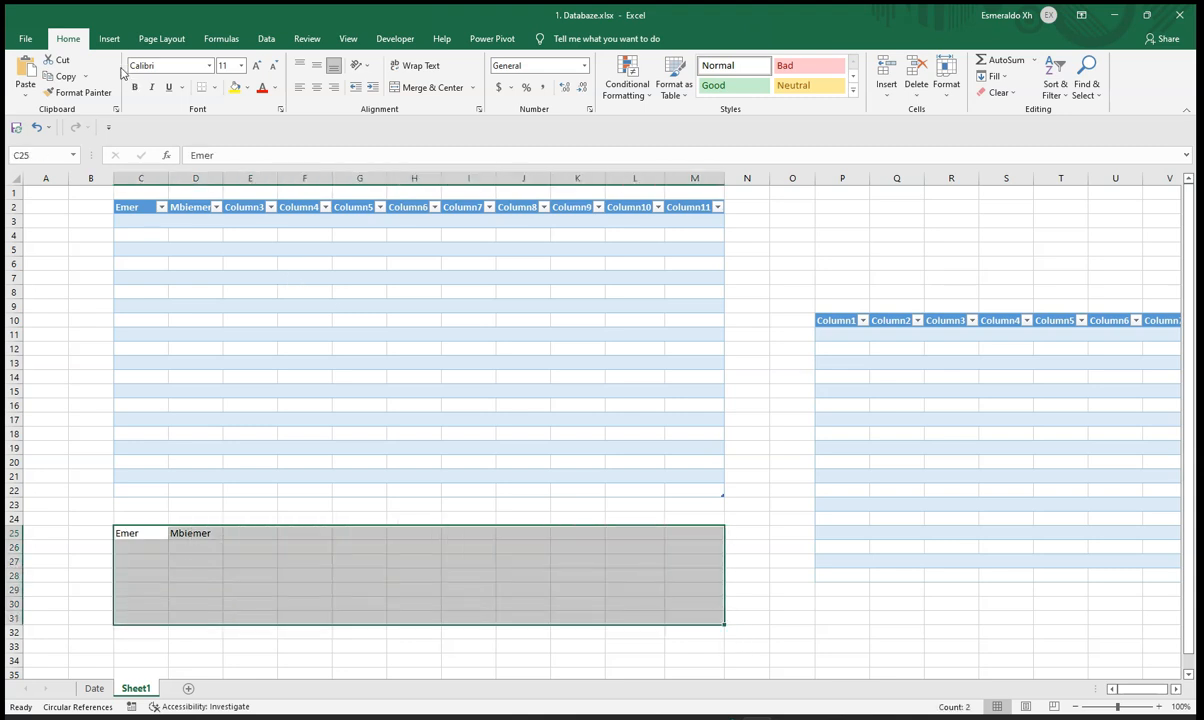
left_click(109, 38)
left_click(127, 84)
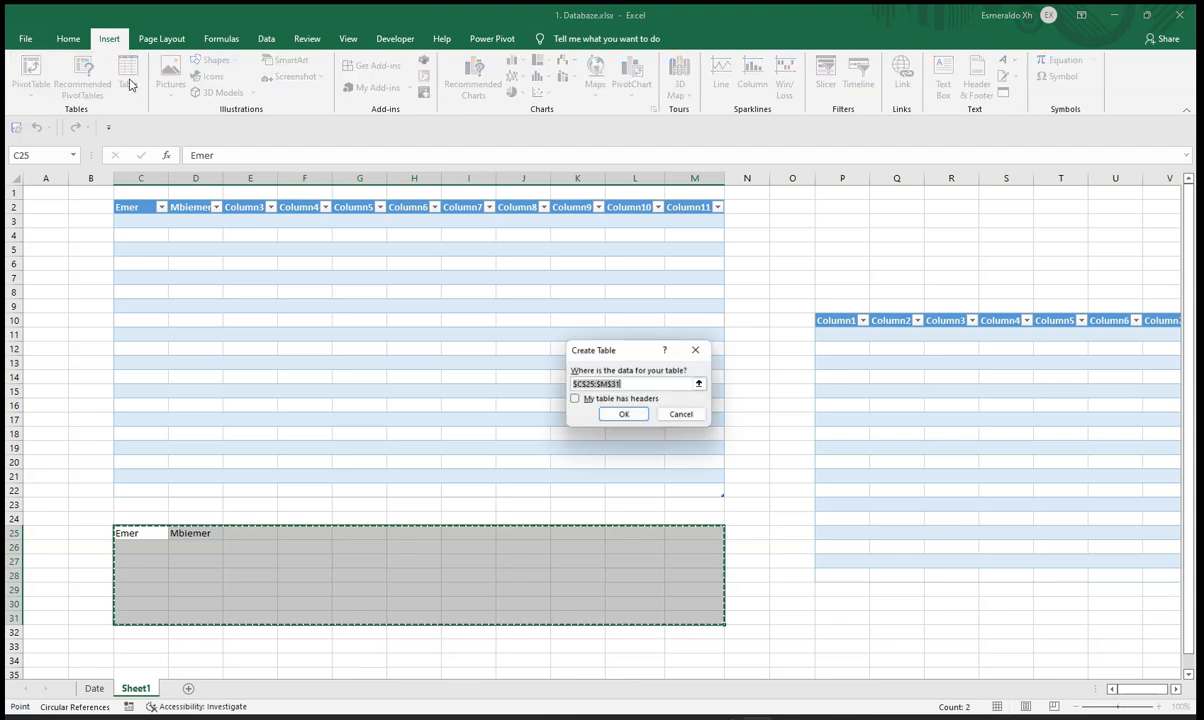
left_click(575, 400)
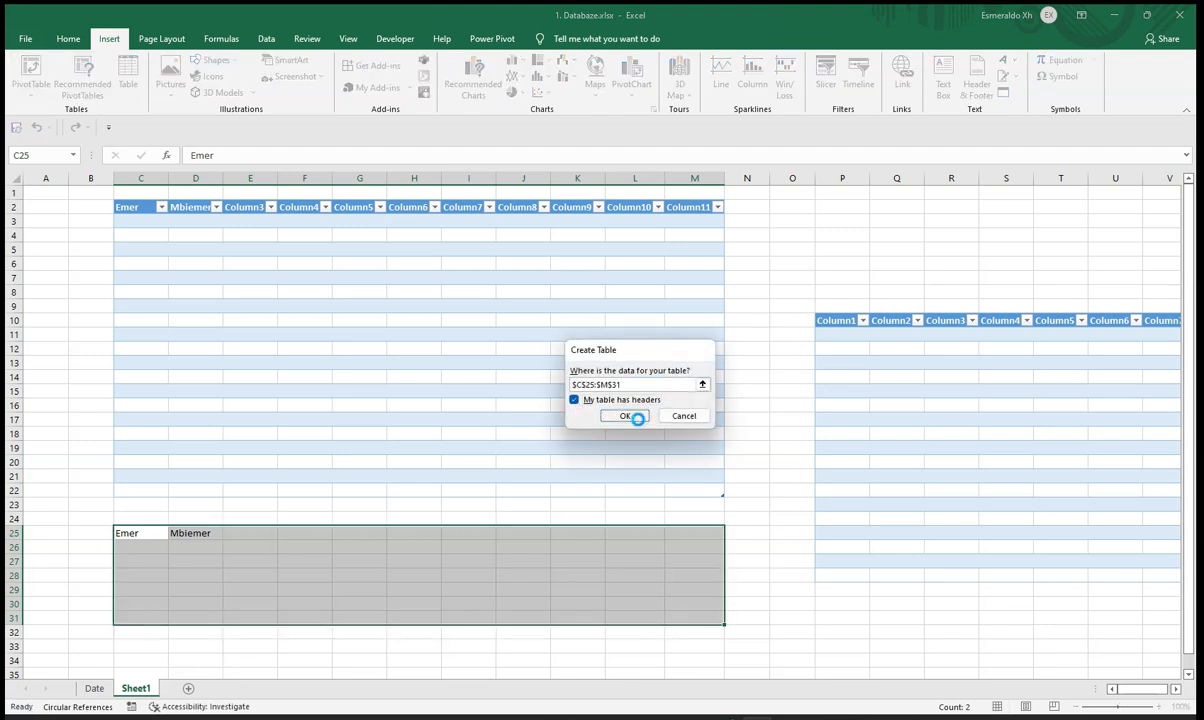
left_click(625, 415)
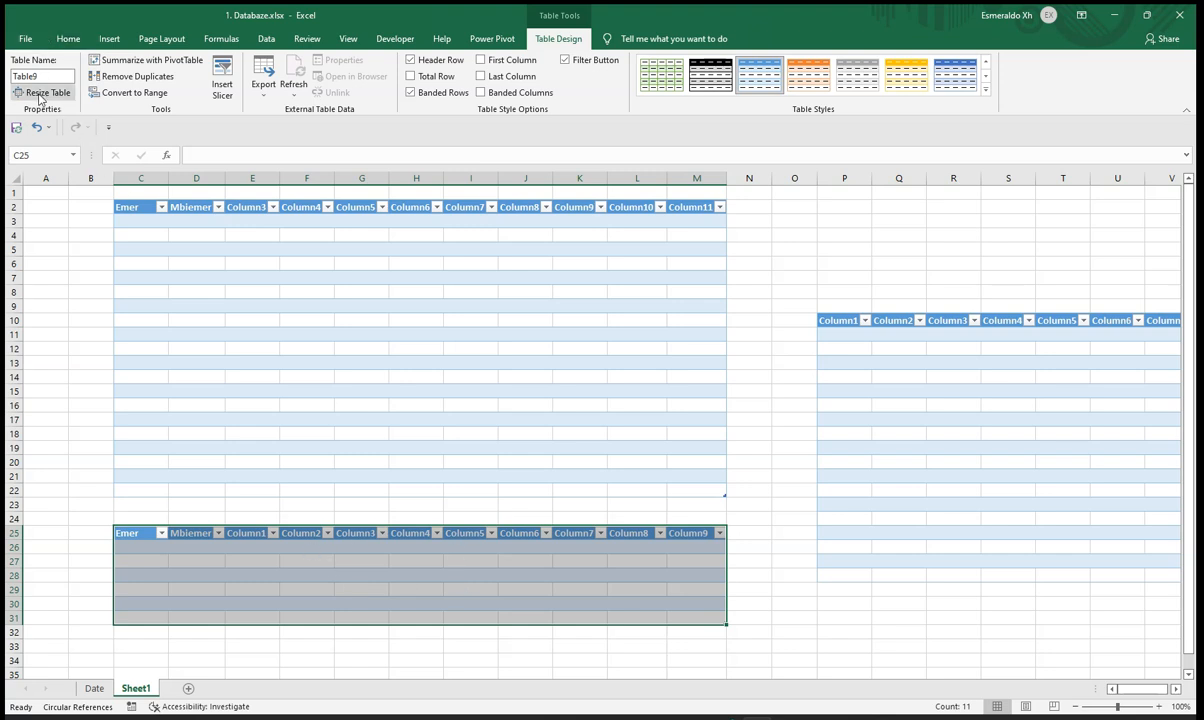
left_click(36, 127)
- Convert the range C25:M31 into a table with the option that the table has headers left off
left_click_drag(140, 532, 683, 617)
left_click(109, 38)
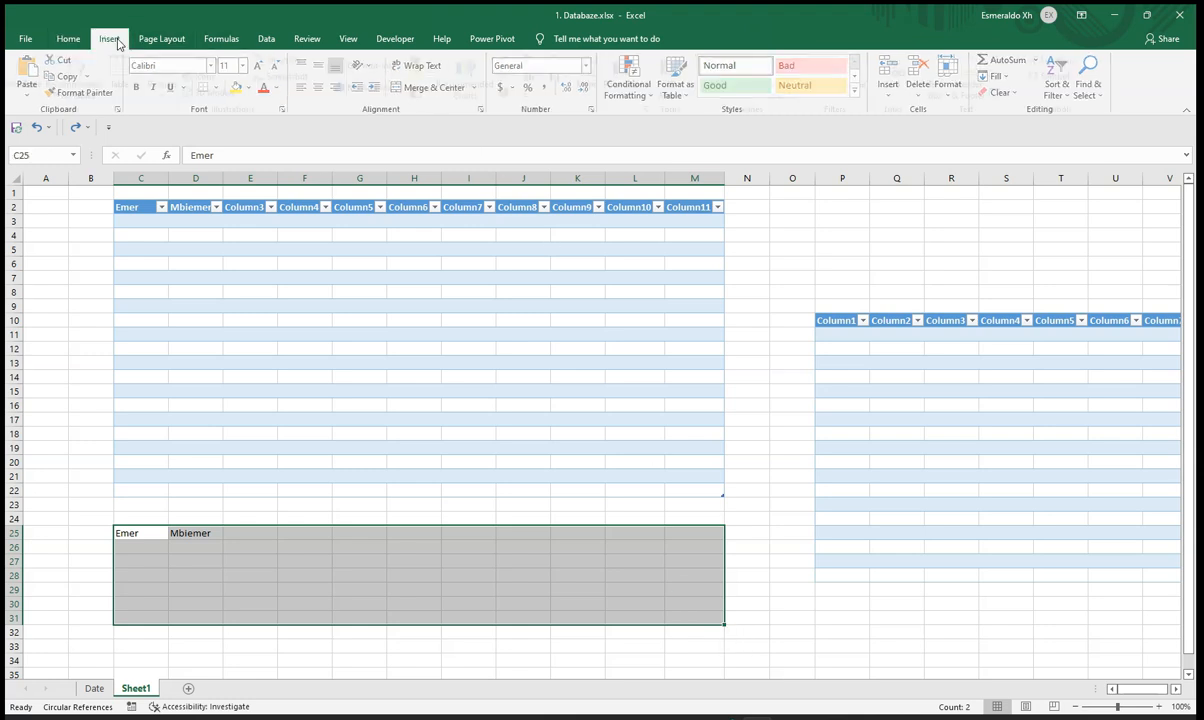
left_click(130, 86)
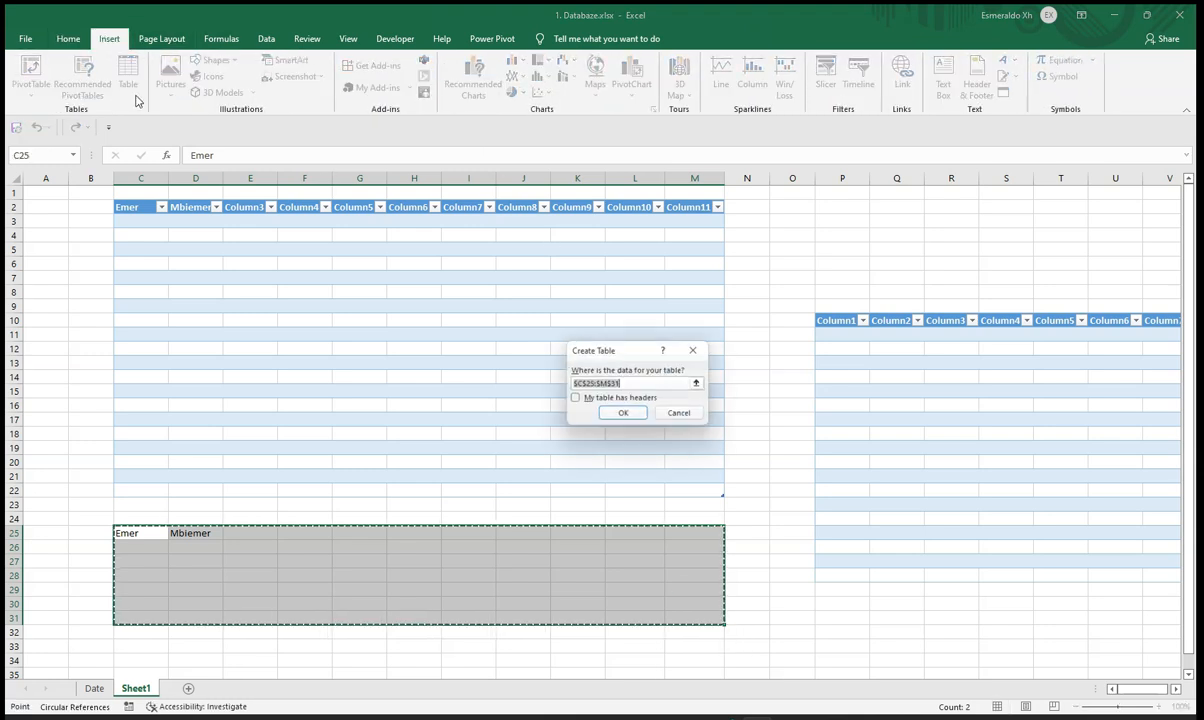
left_click(621, 417)
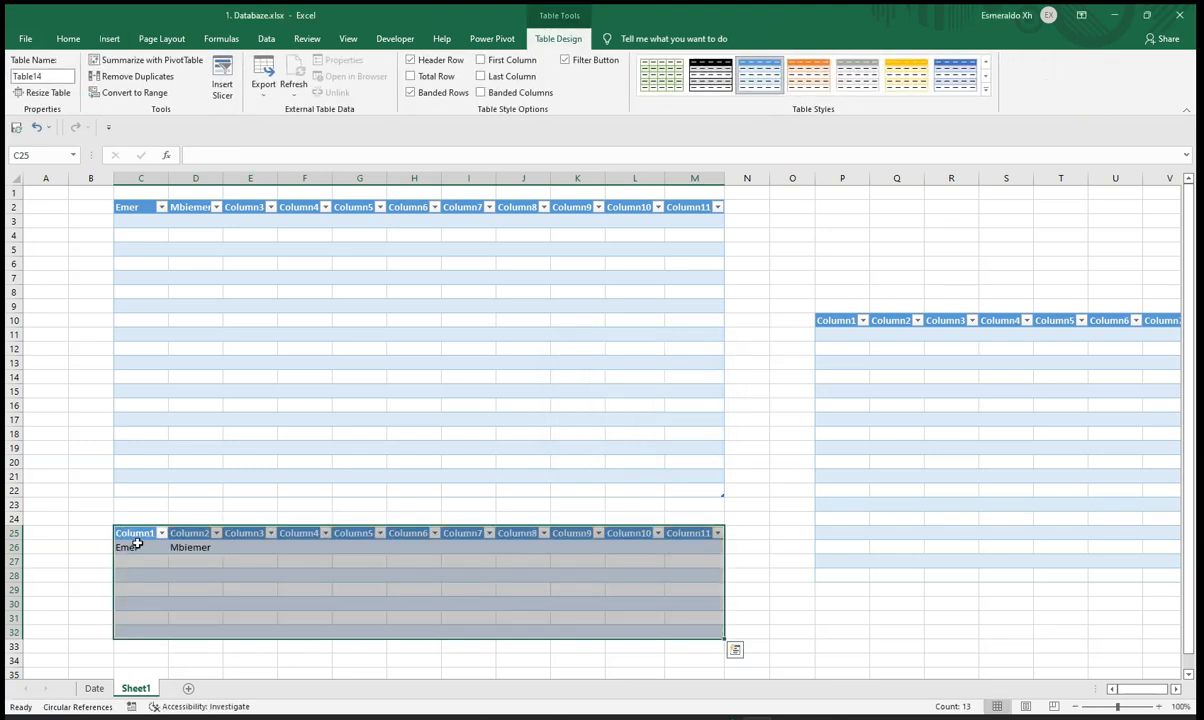
- Select the Emer and Mbiemer row C26:M26 of the lower table, and switch to the Date sheet
left_click(119, 547)
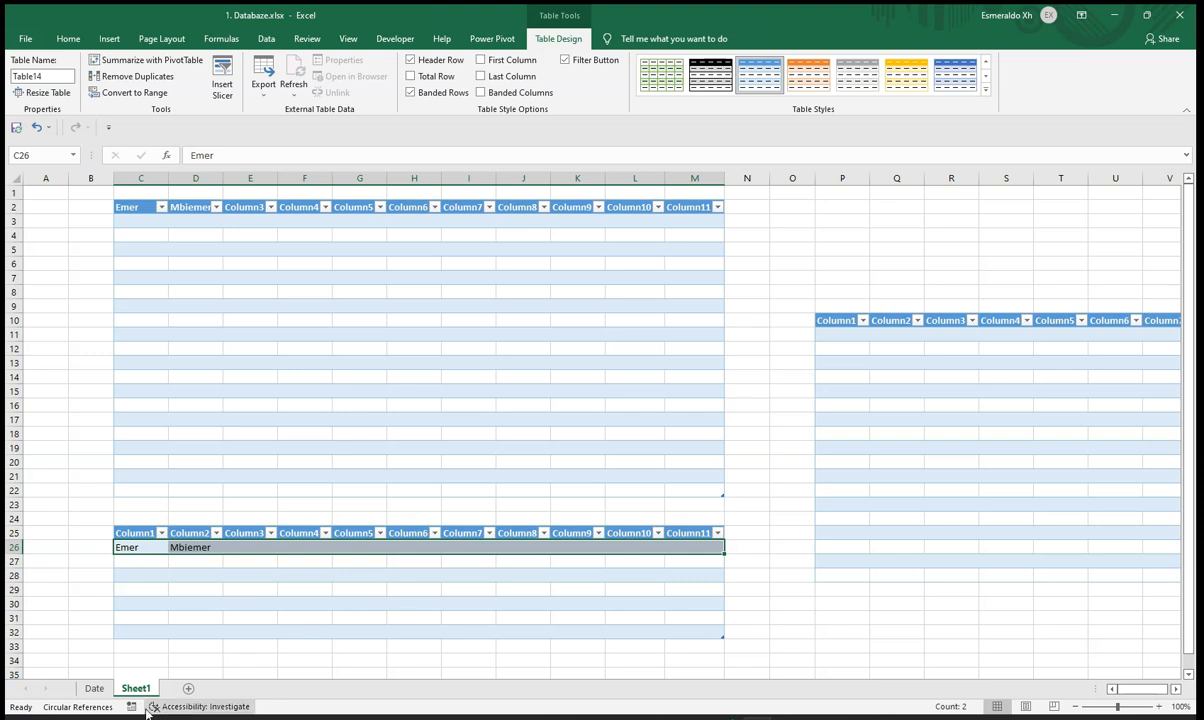
left_click(95, 689)
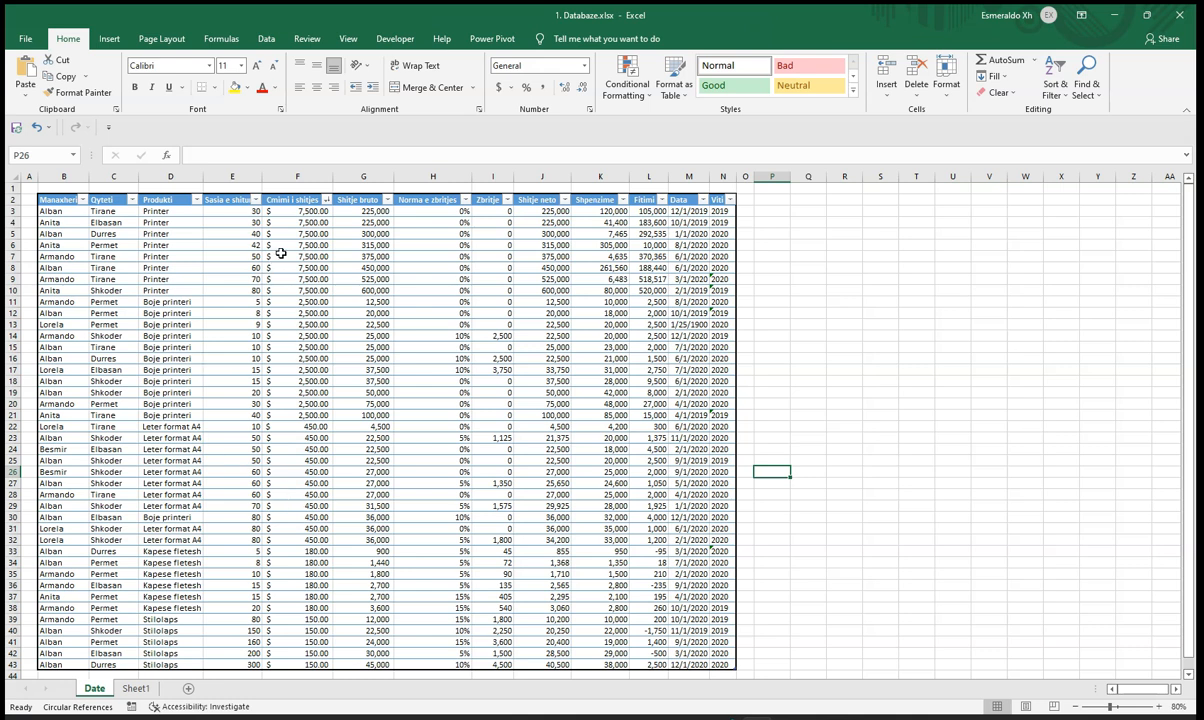
- Insert a column before Cmimi i shitjes, view its formatting options, and undo the insertion
left_click(308, 175)
right_click(308, 175)
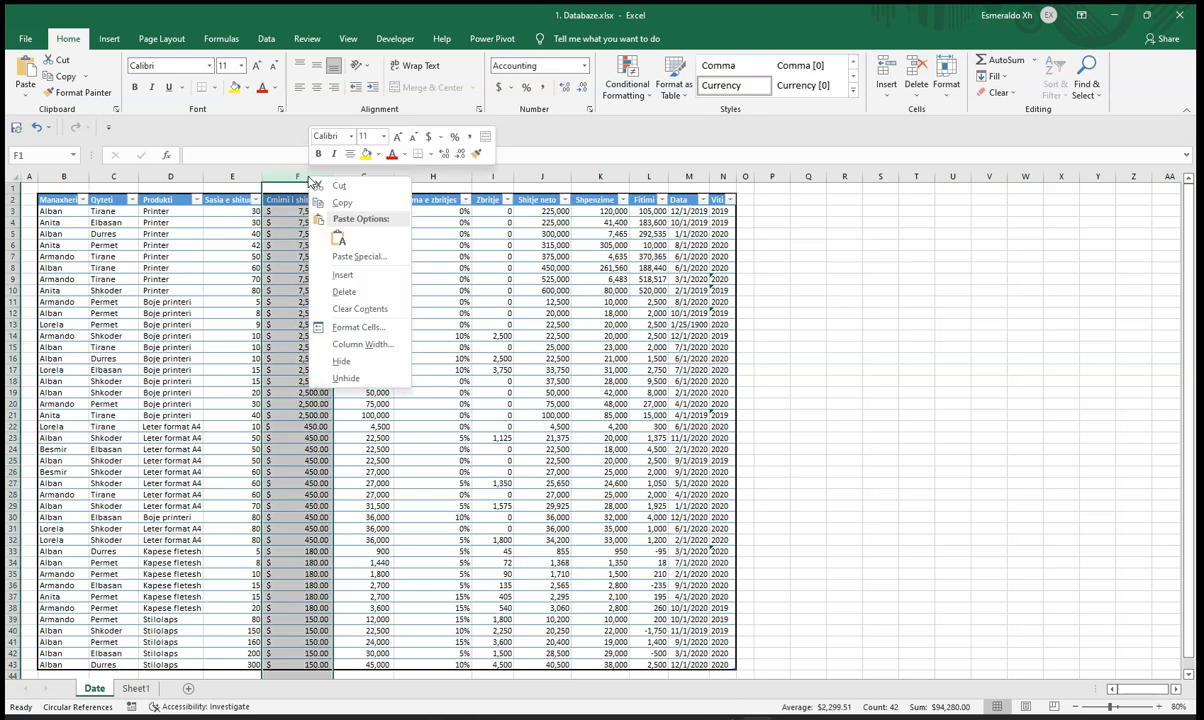
left_click(348, 271)
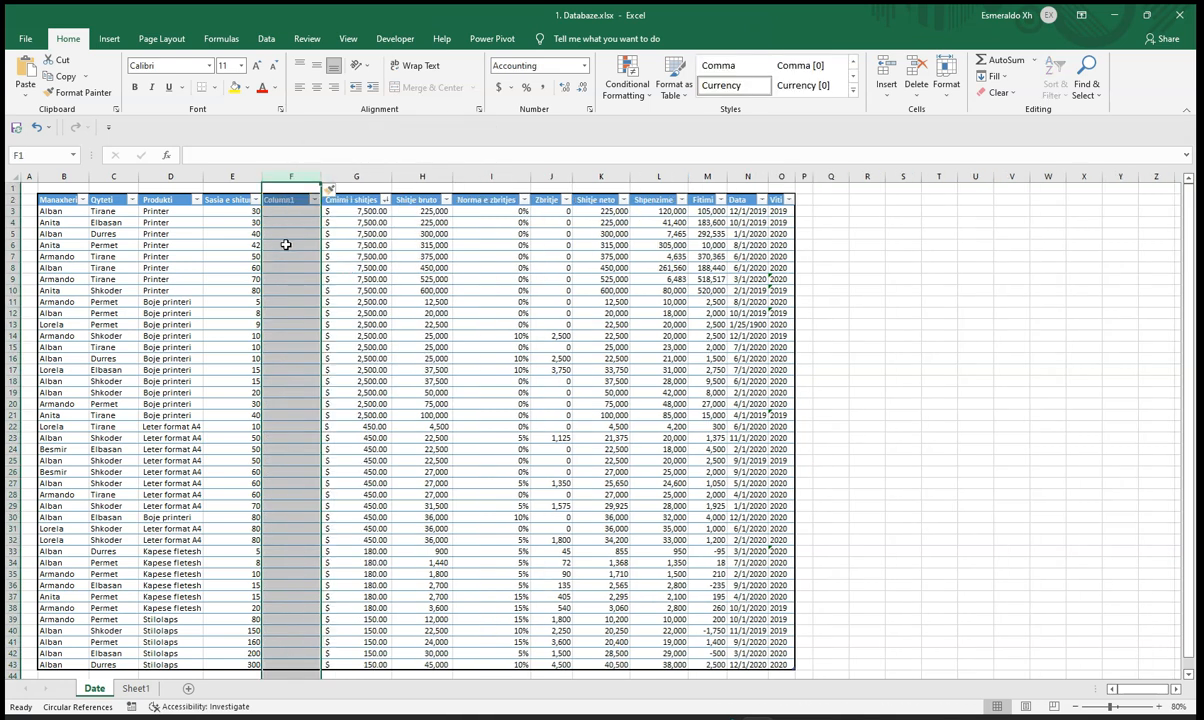
left_click(334, 190)
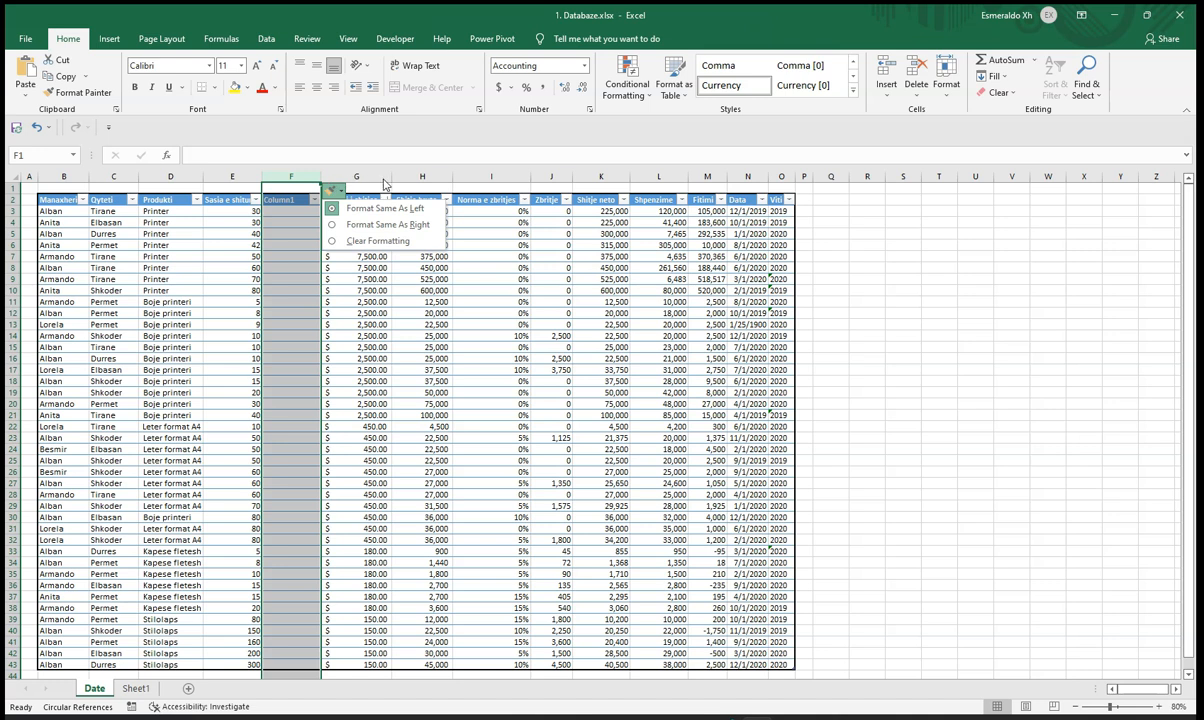
left_click(48, 127)
left_click(55, 145)
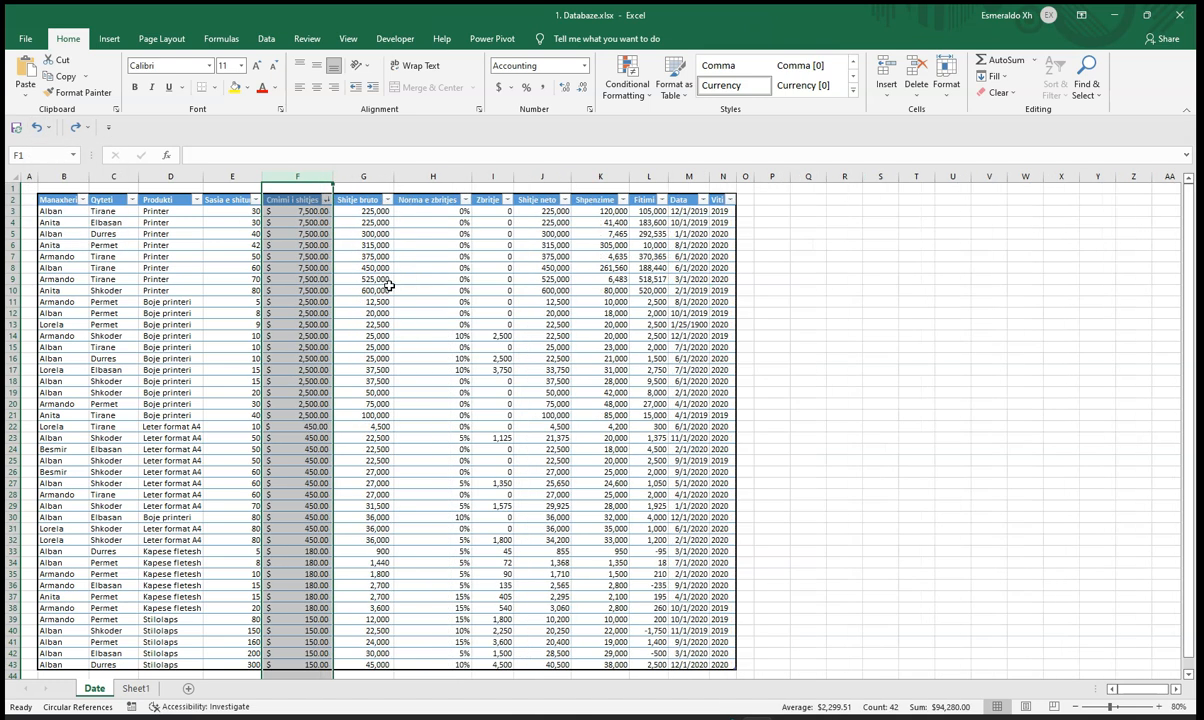
- Widen the Cmimi i shitjes column F to roughly twice its width and insert a new column before it
left_click(363, 279)
left_click_drag(335, 176, 392, 177)
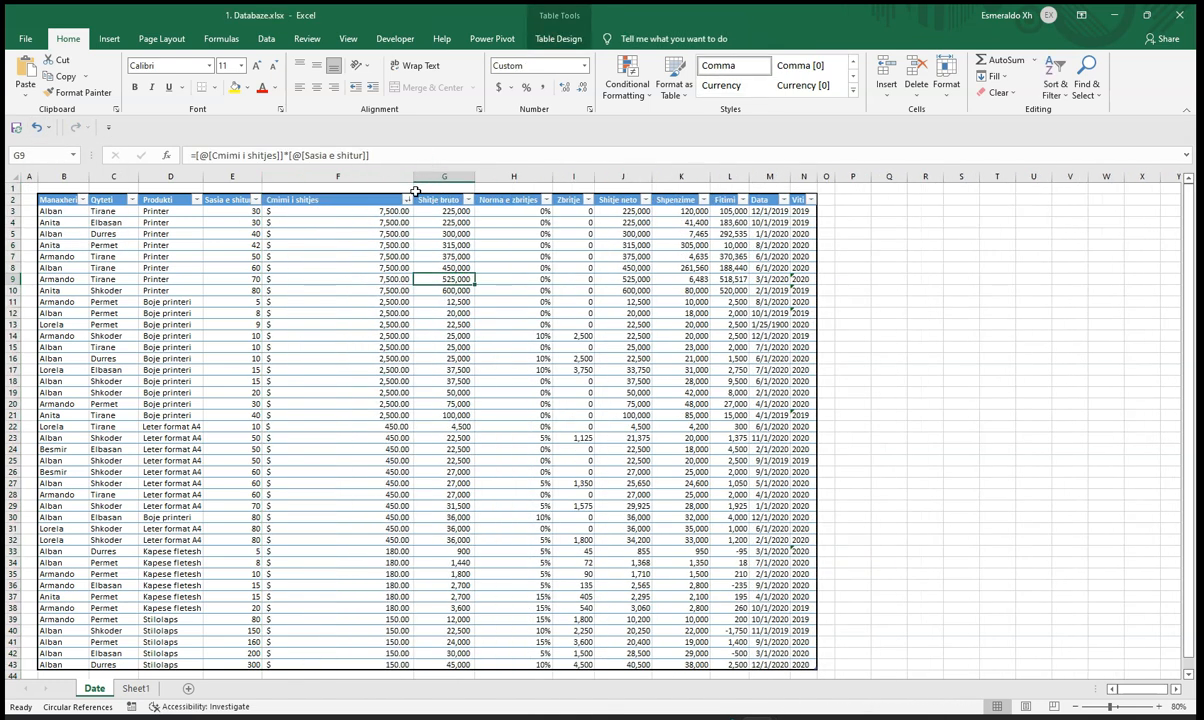
left_click(322, 175)
right_click(322, 175)
left_click(352, 274)
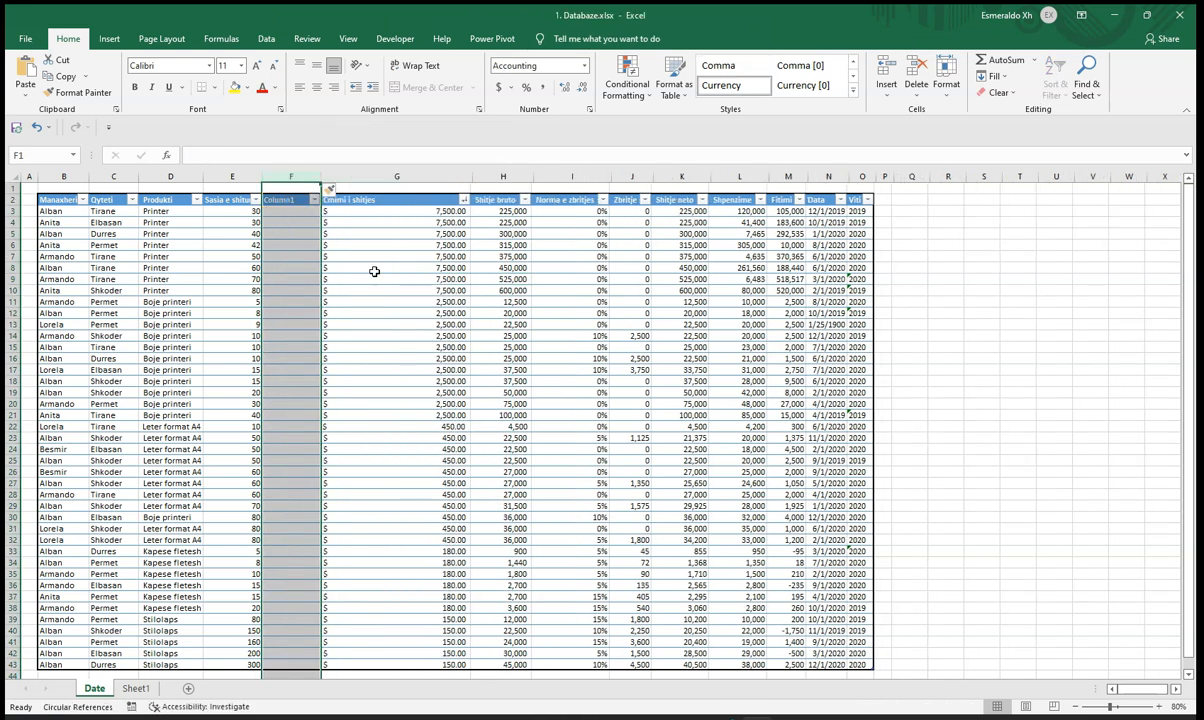
- Set the inserted column F to Format Same As Right, and reopen its insert formatting options
left_click(336, 191)
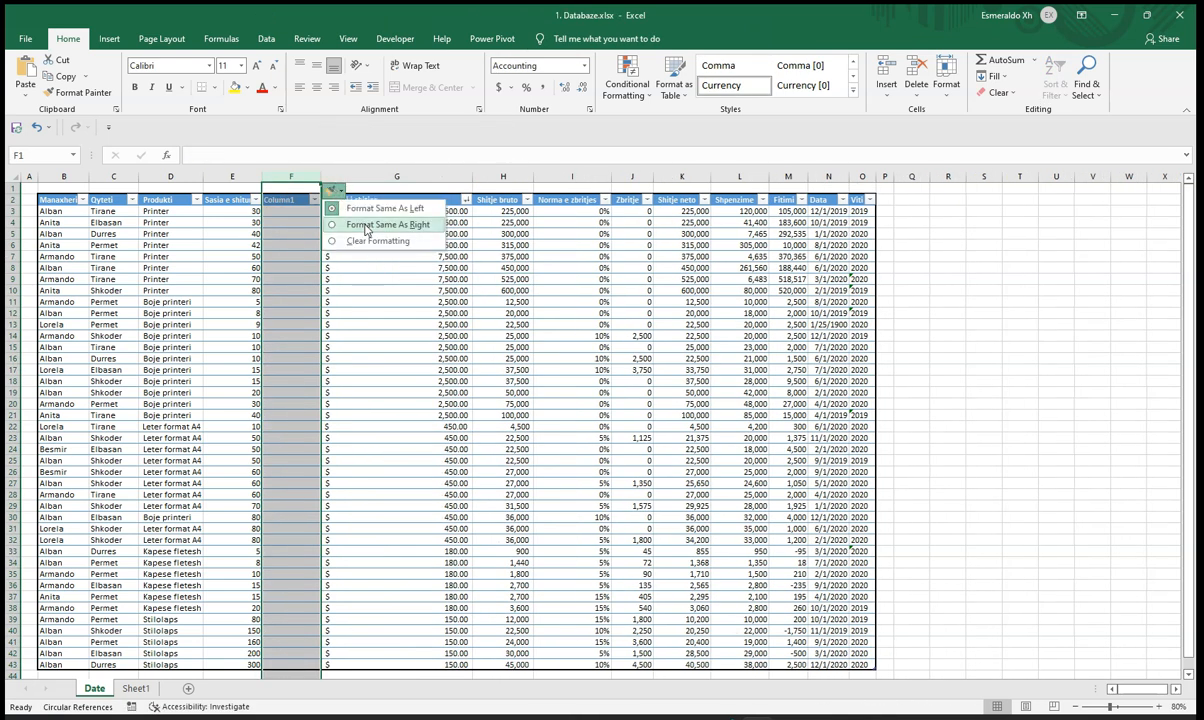
left_click(366, 228)
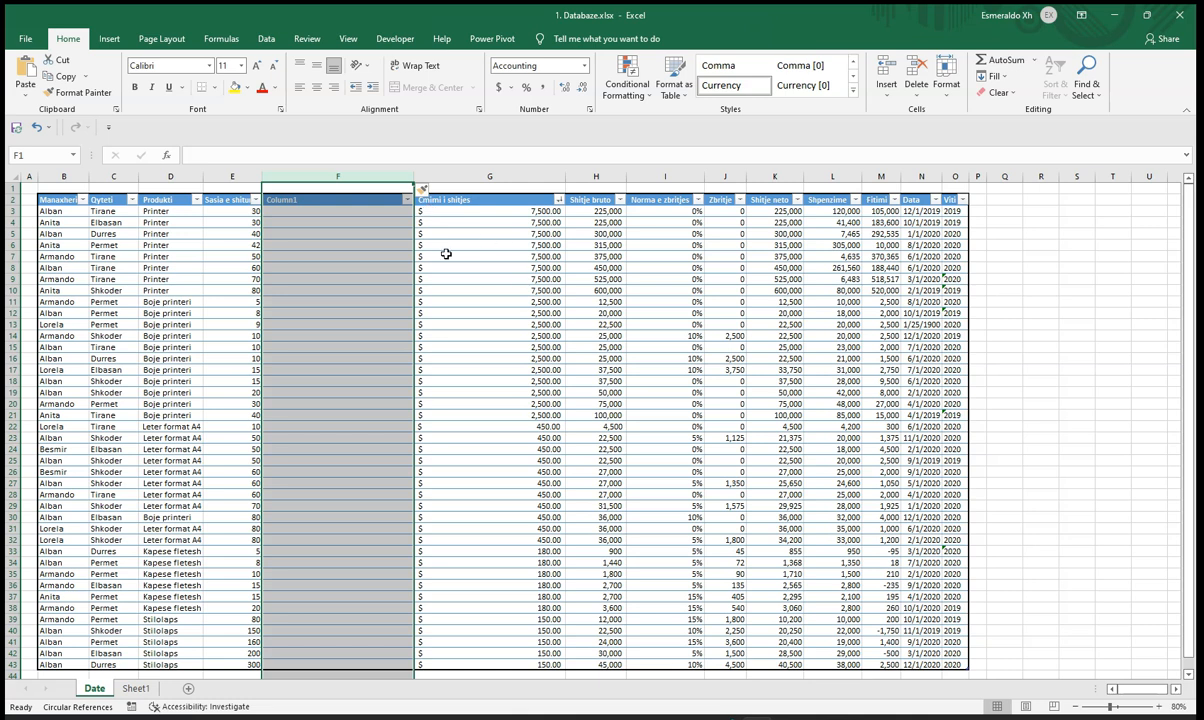
left_click(423, 190)
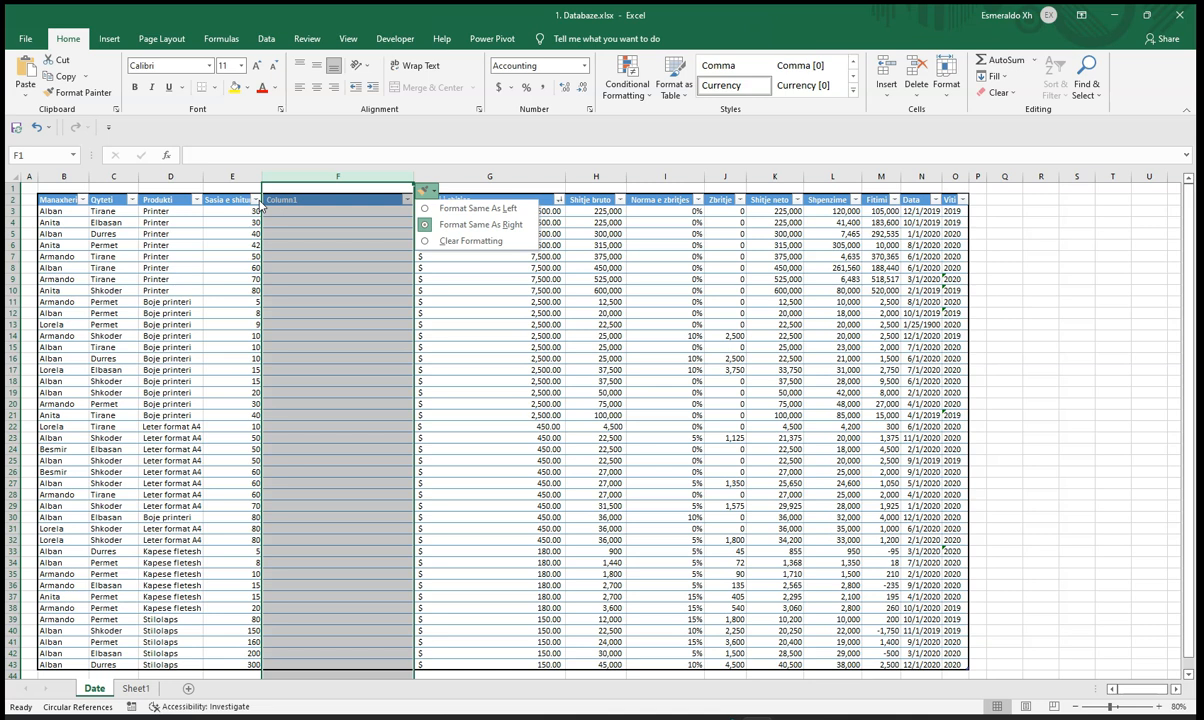
- Clear the formatting of the column inserted before Cmimi i shitjes, and select a cell in it
left_click(430, 240)
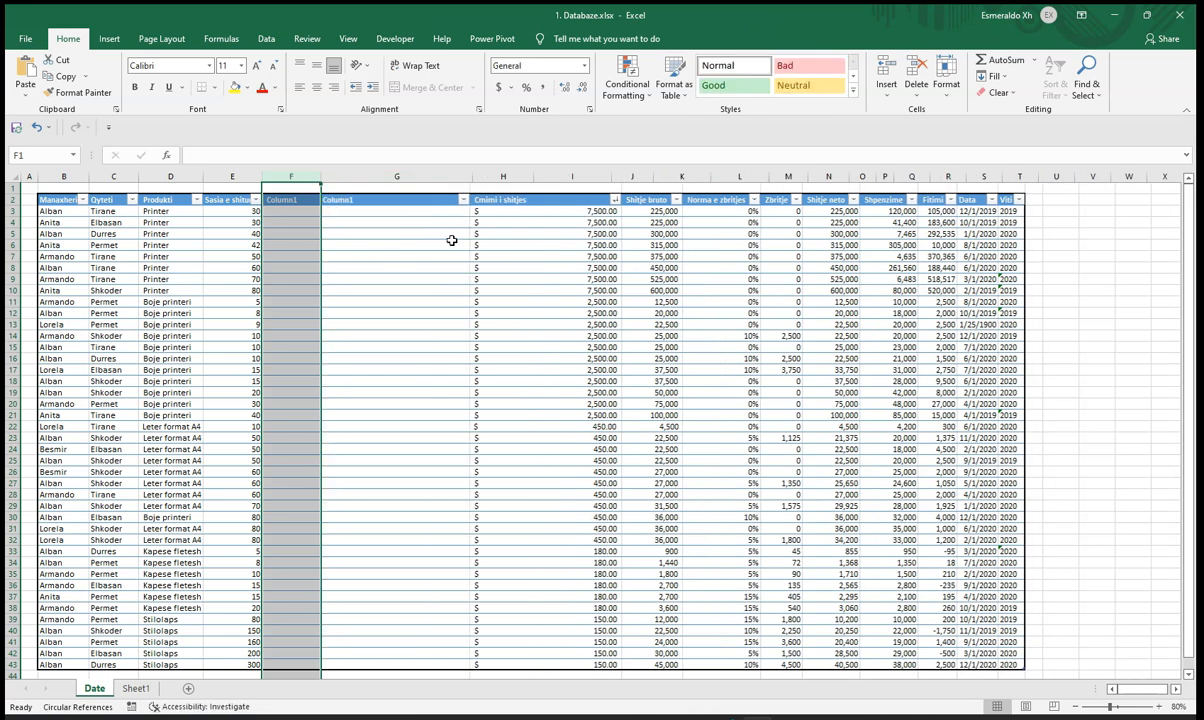
left_click(306, 247)
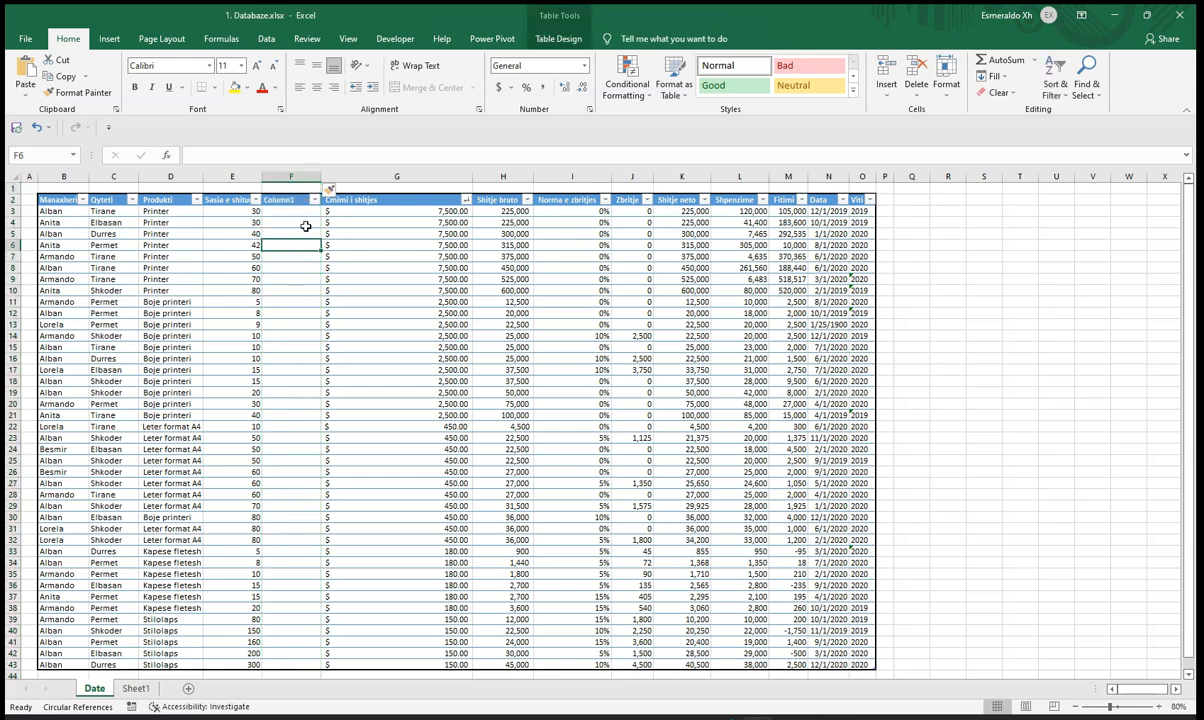
left_click(331, 189)
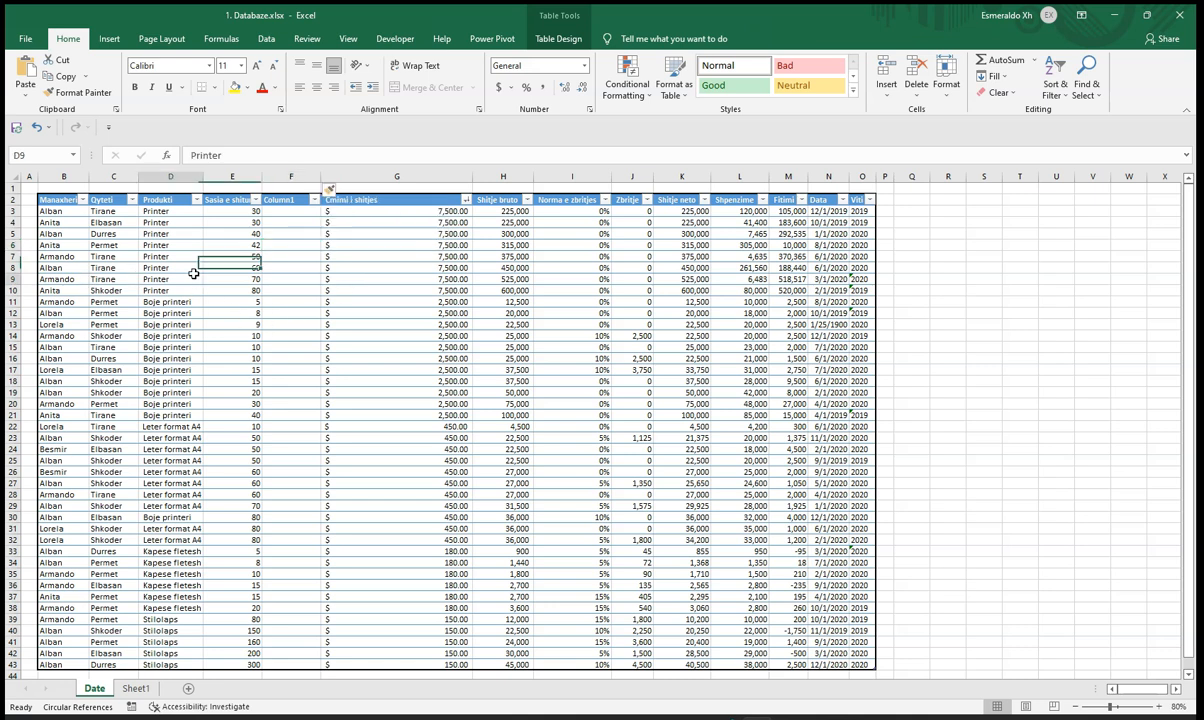
- Insert a row above row 6, view its formatting options, and undo the row and column insertions
right_click(16, 245)
left_click(50, 344)
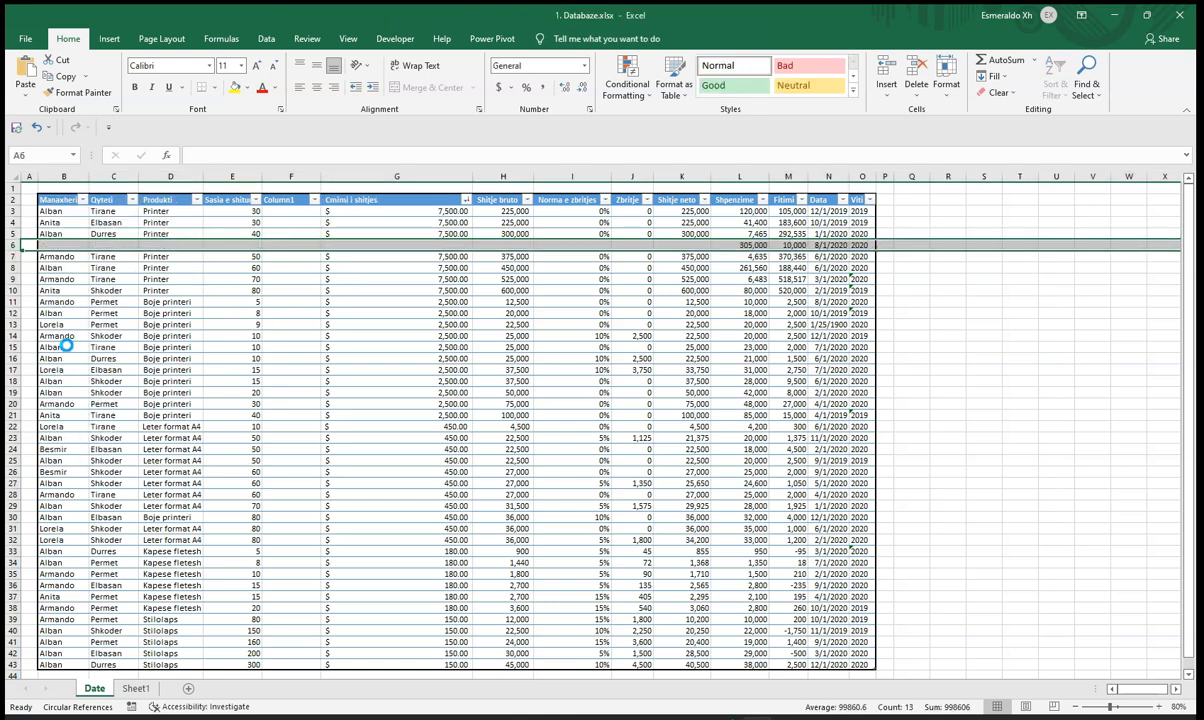
left_click(30, 259)
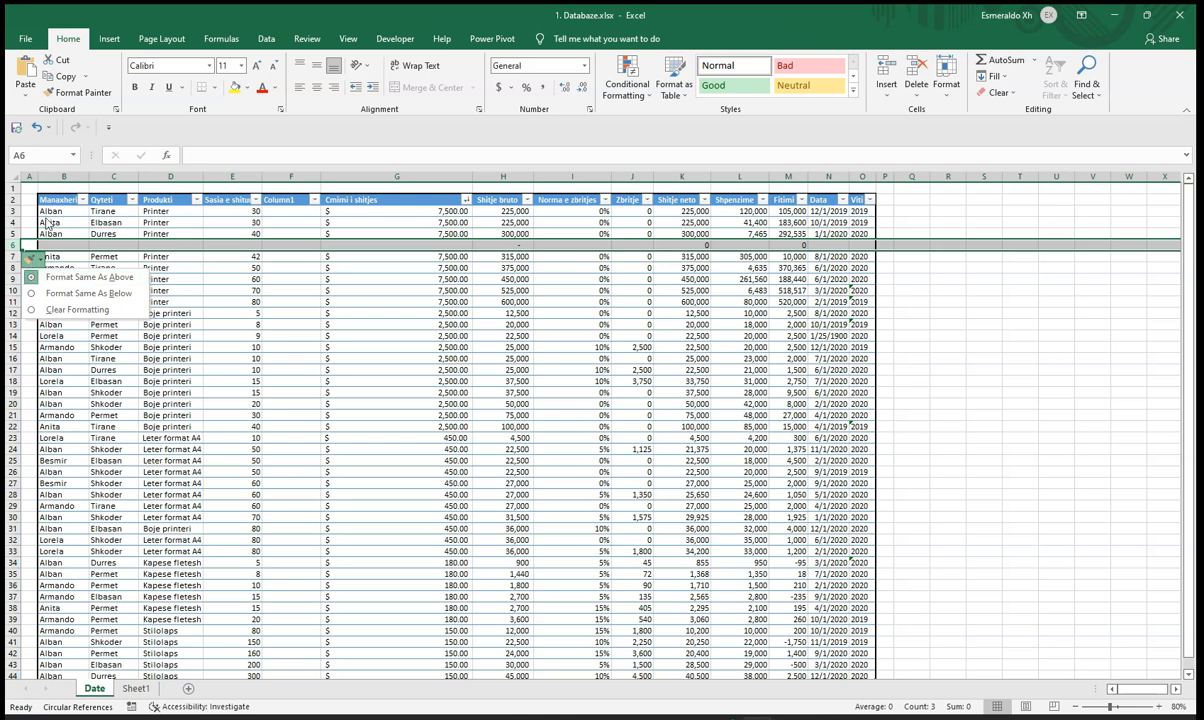
left_click(40, 126)
left_click(39, 126)
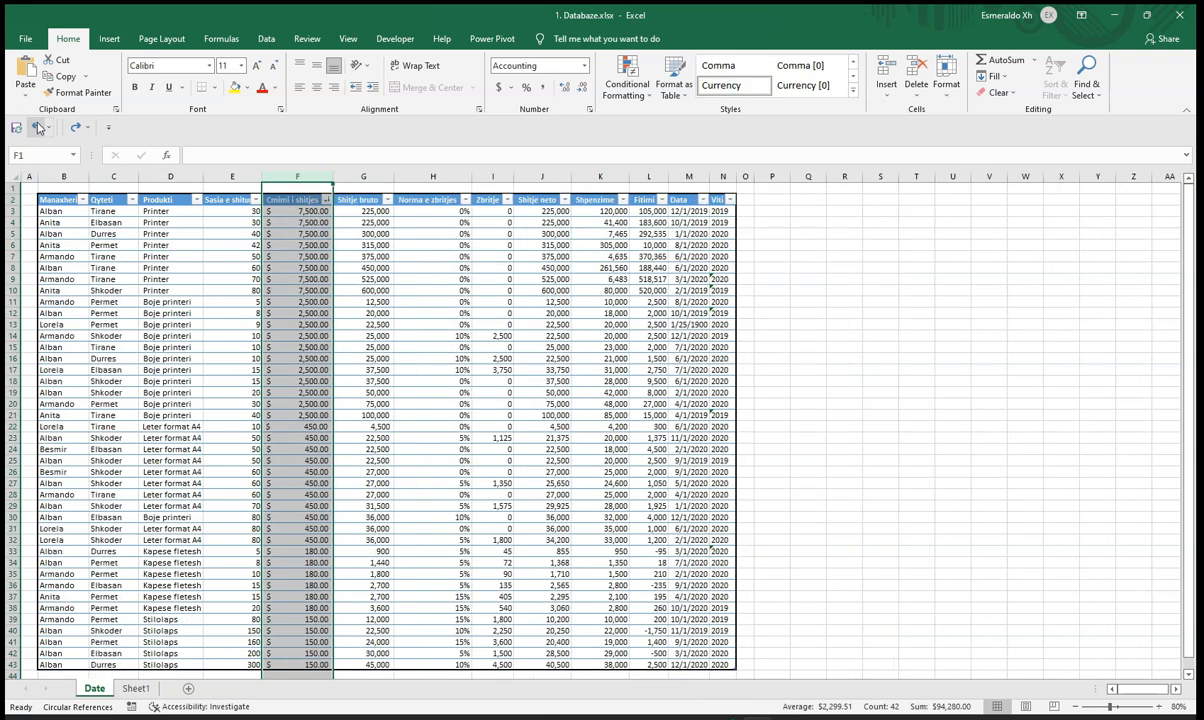
- View the available Format as Table styles for the data table without applying one
left_click(492, 426)
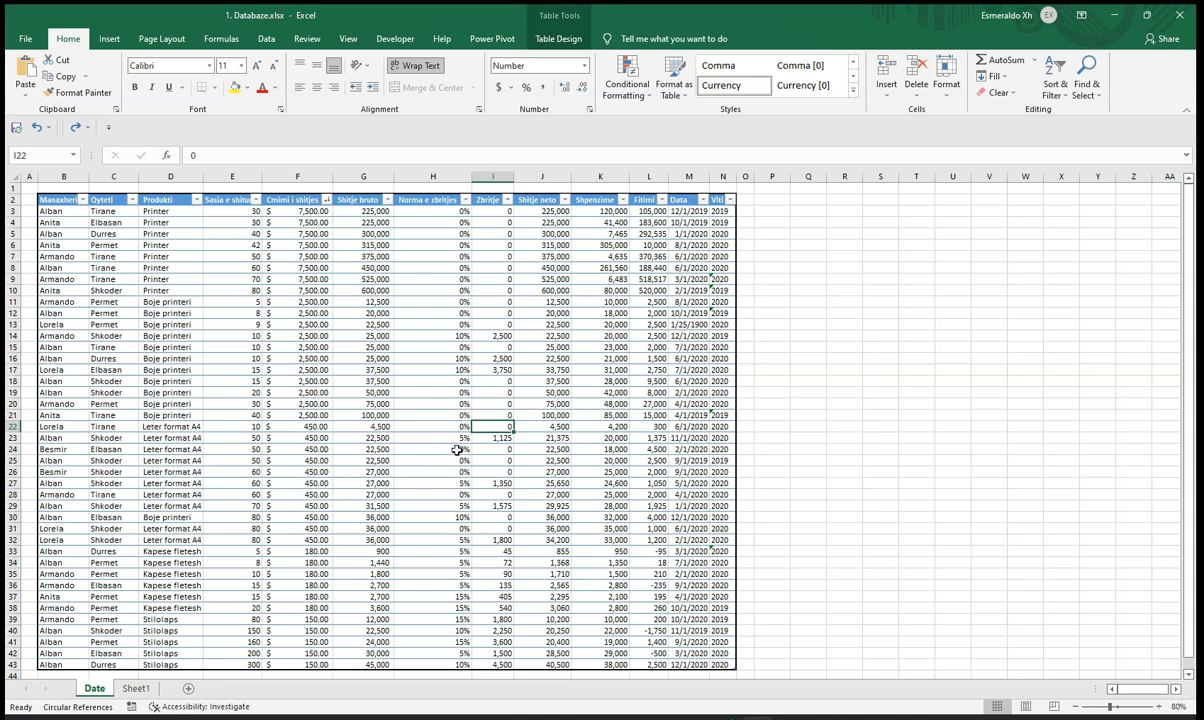
left_click(525, 392)
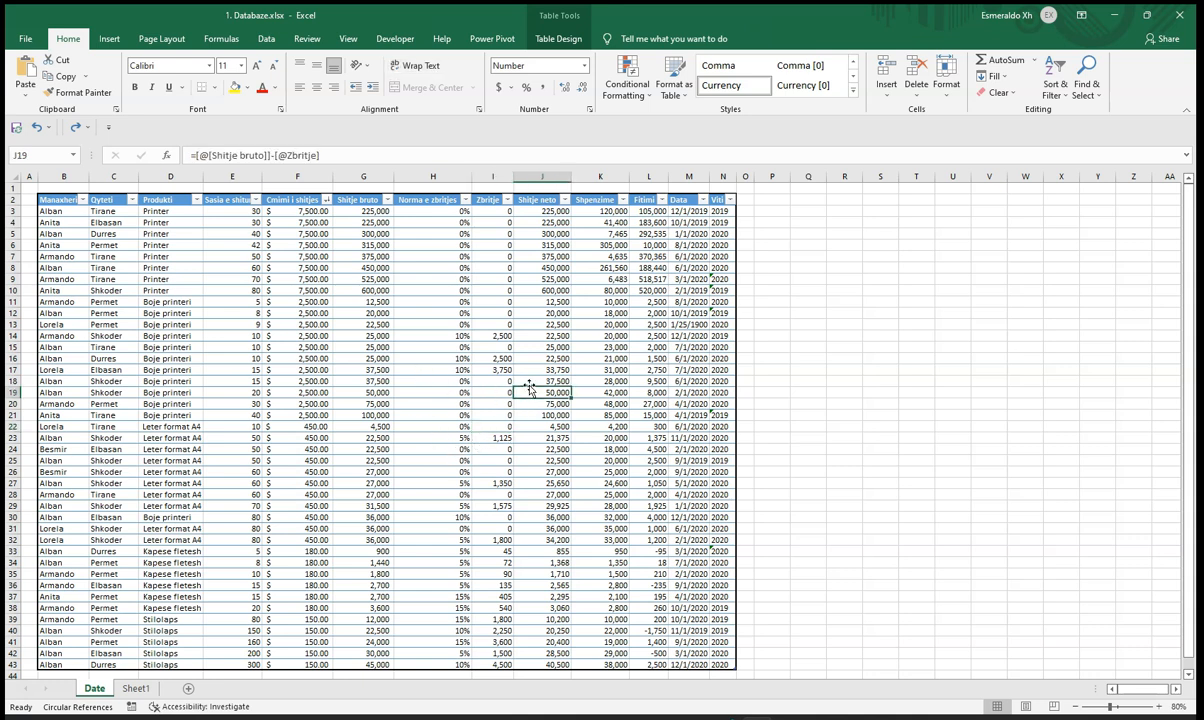
left_click(674, 90)
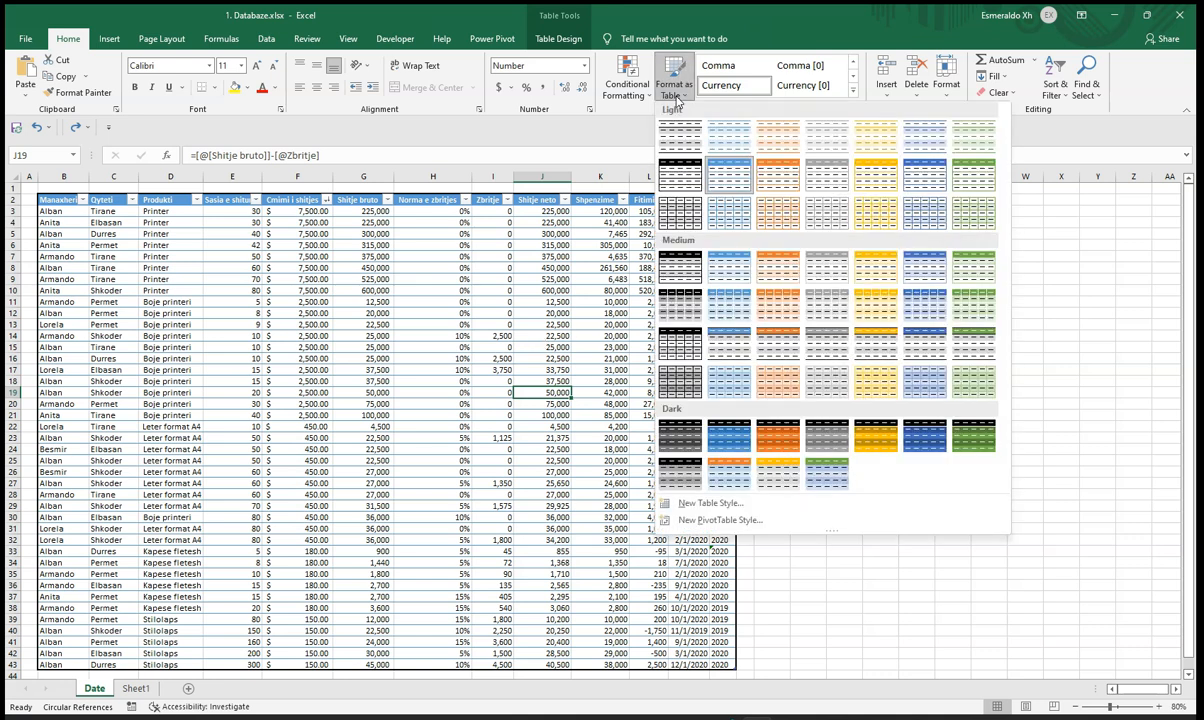
key("Escape")
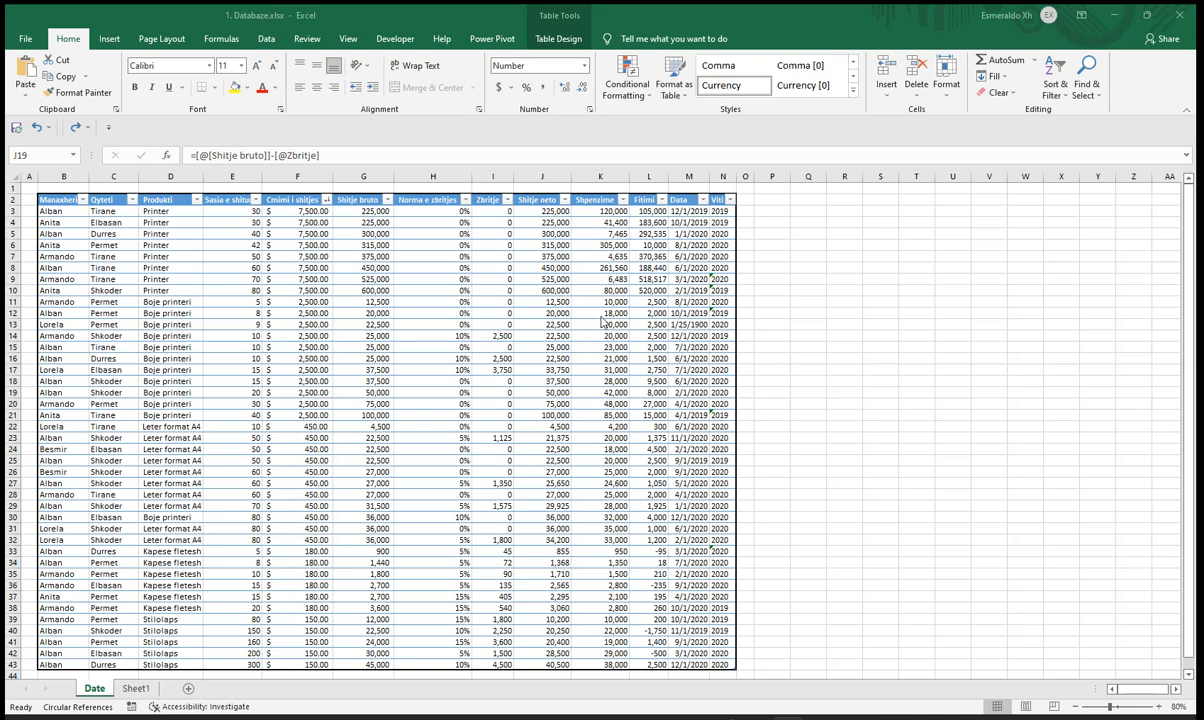
- Apply a green light table style with a filled header row to the data table
left_click(543, 279)
left_click(558, 38)
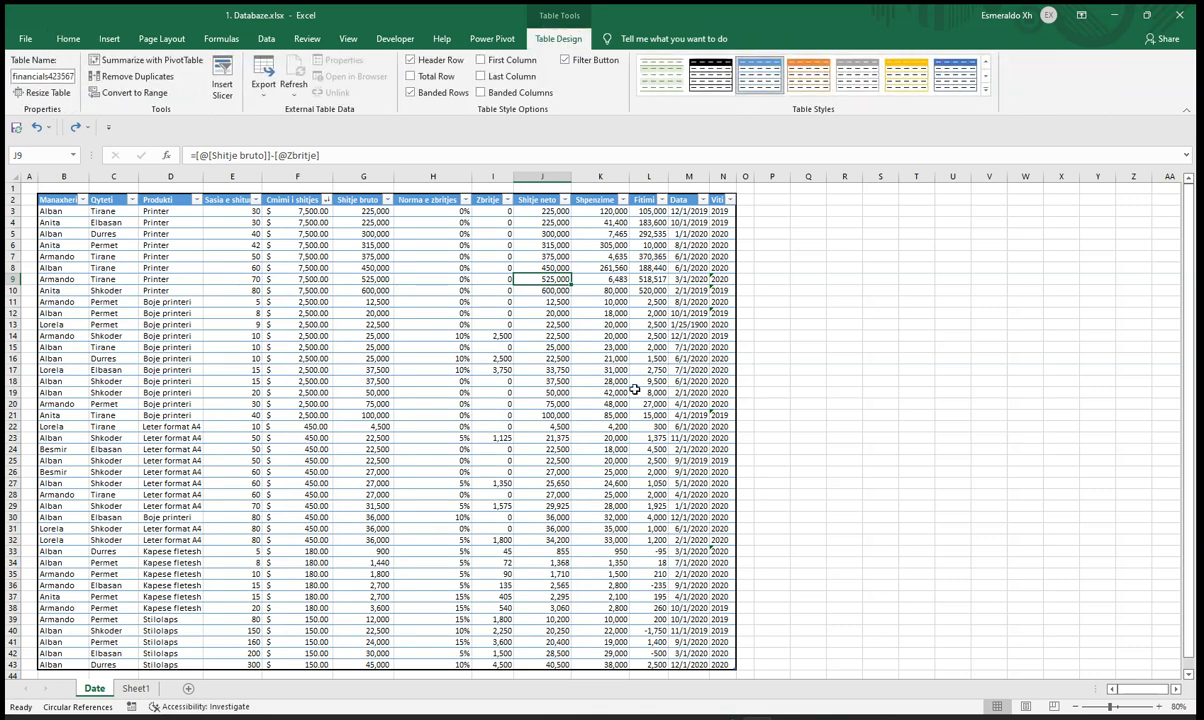
left_click(985, 89)
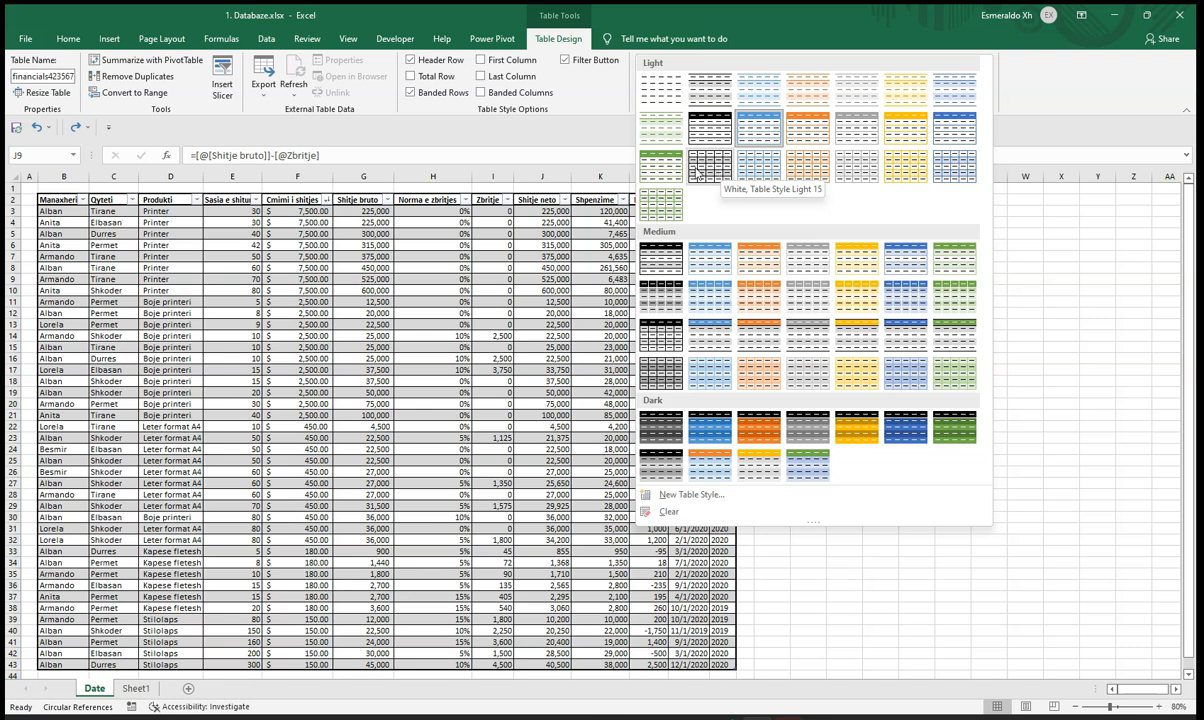
left_click(667, 170)
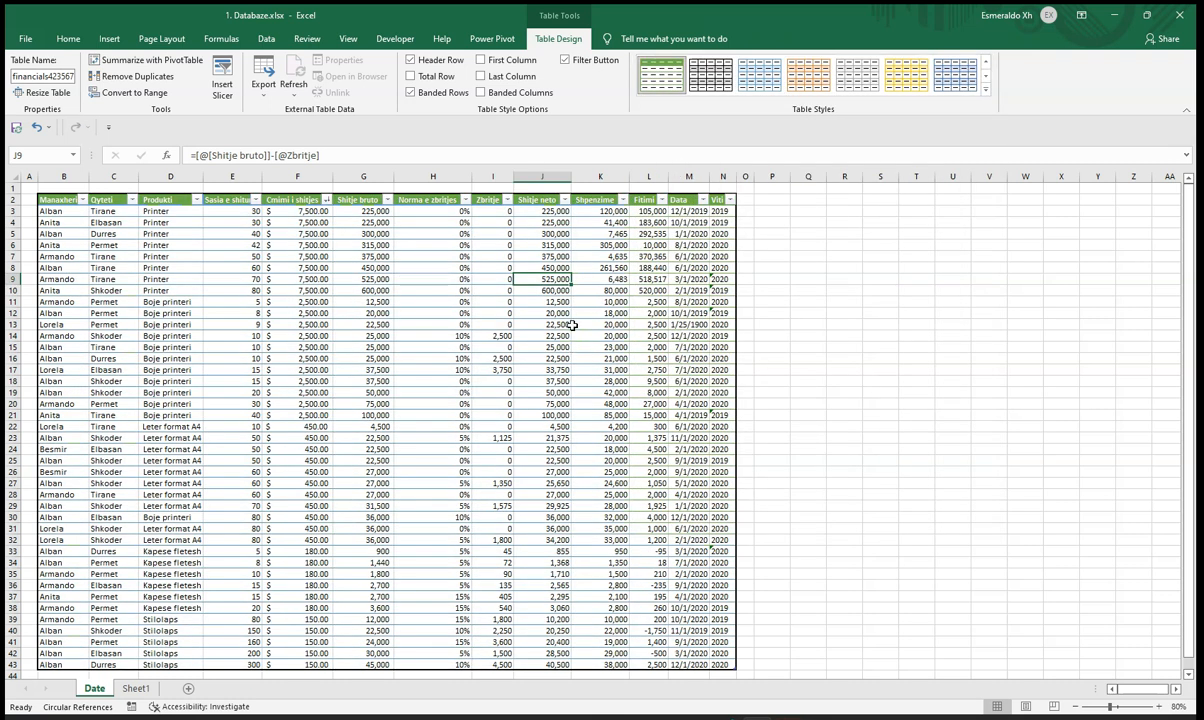
- Select the table's header row B2:N2 and remove its filter buttons
left_click(40, 196)
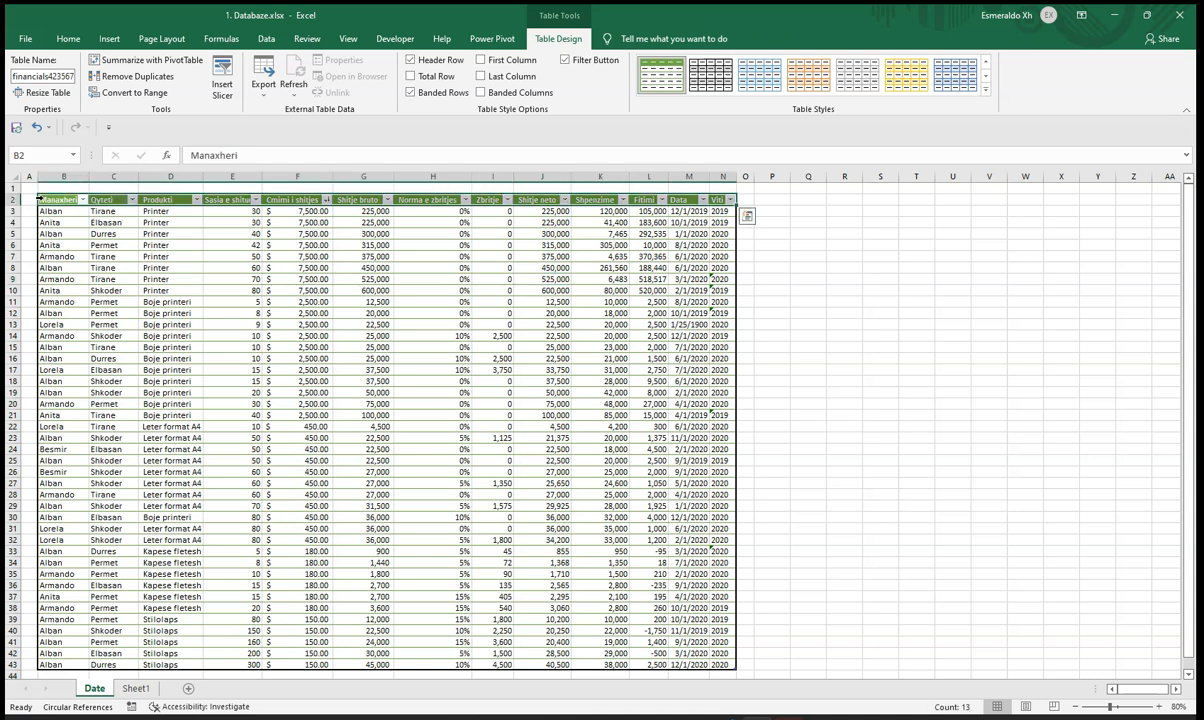
left_click(486, 42)
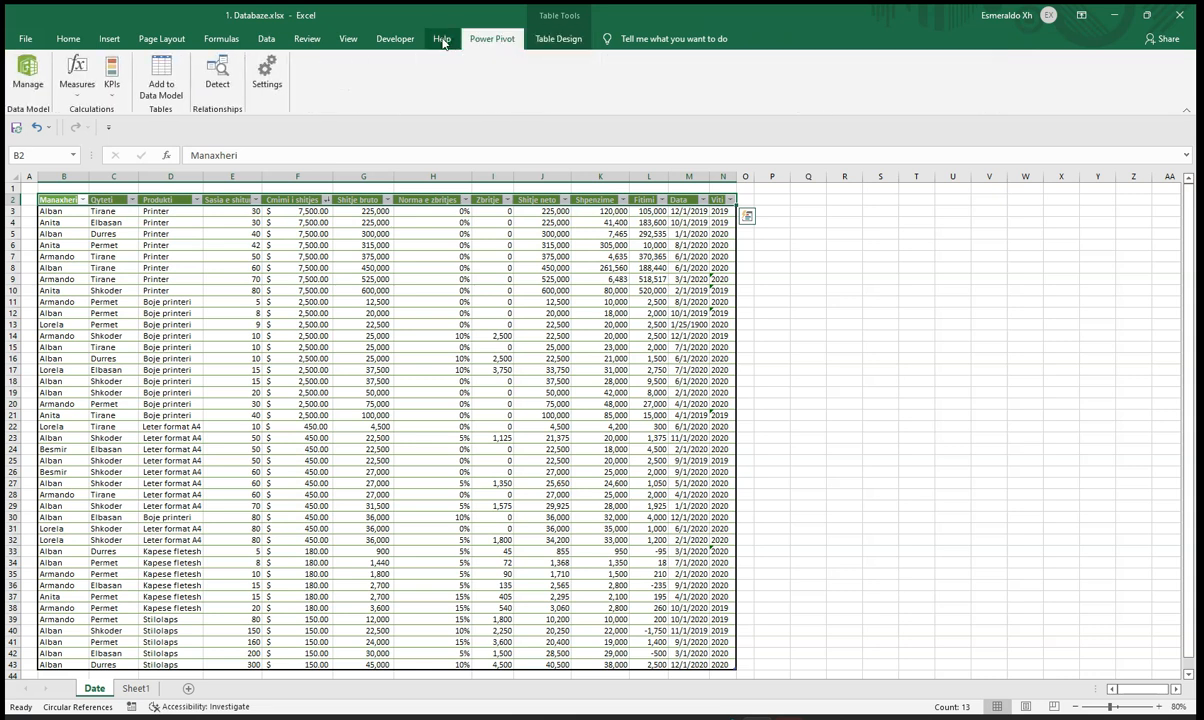
left_click(396, 40)
left_click(348, 40)
left_click(307, 40)
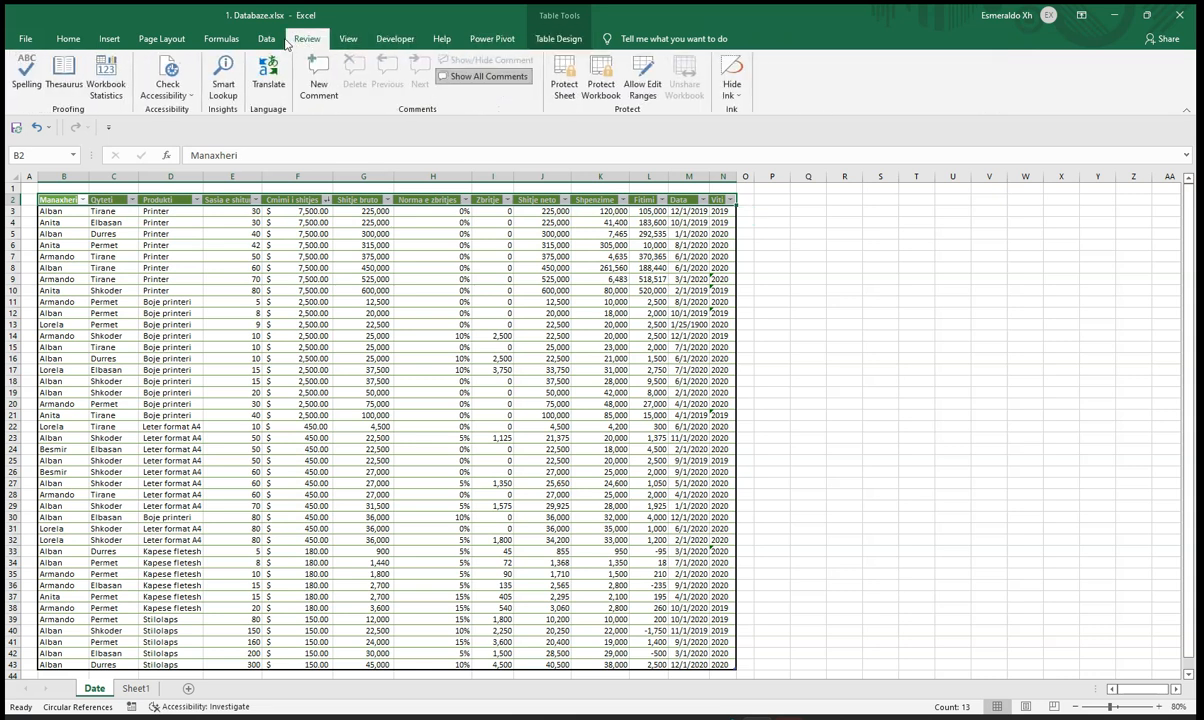
left_click(266, 39)
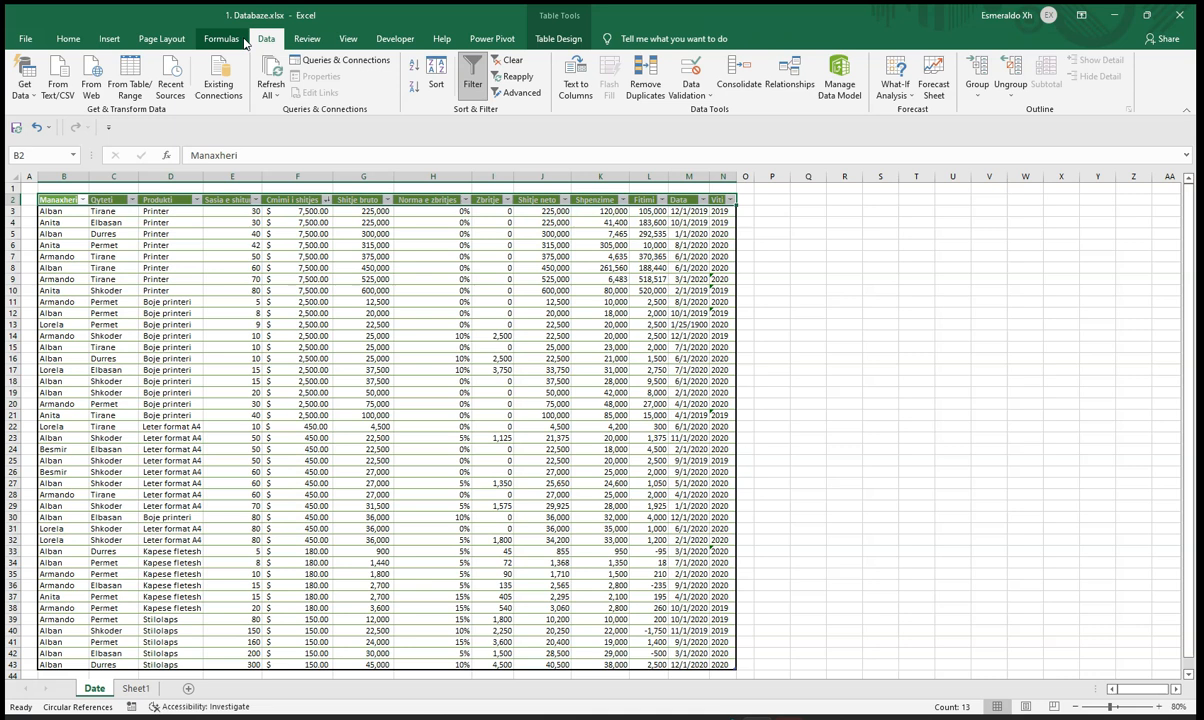
left_click(473, 76)
left_click(417, 318)
left_click(374, 203)
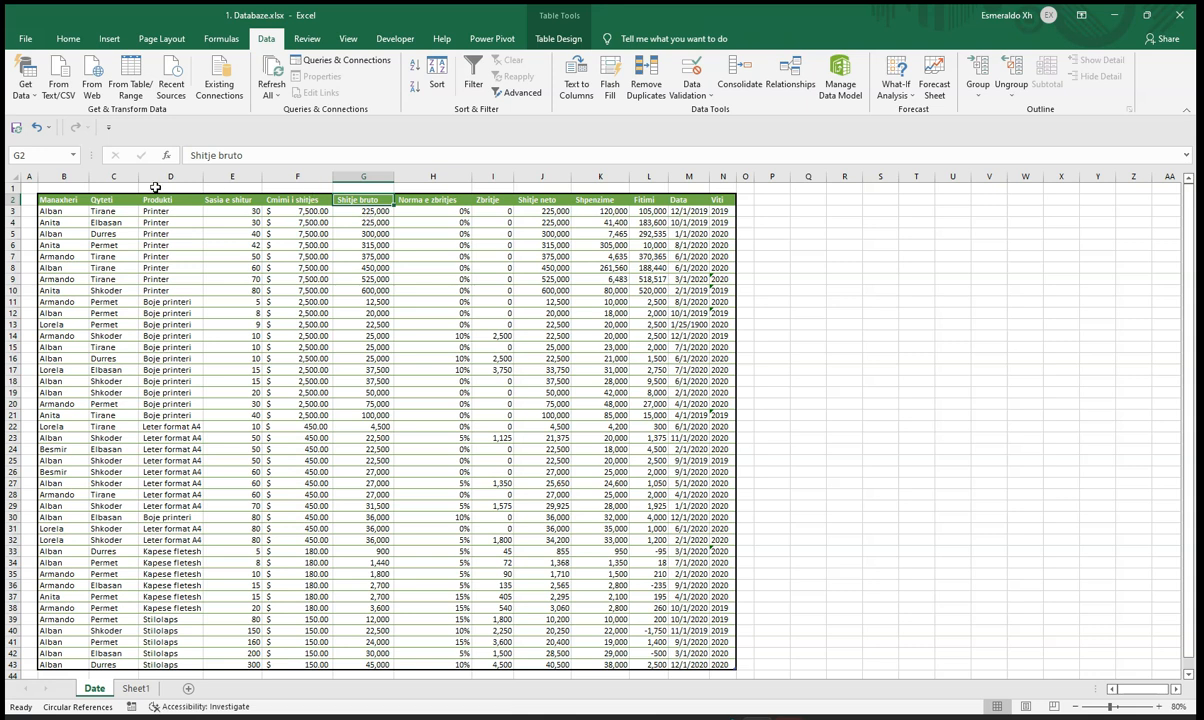
- Turn the filter buttons back on for the header row from Manaxheri to Viti
left_click(62, 199)
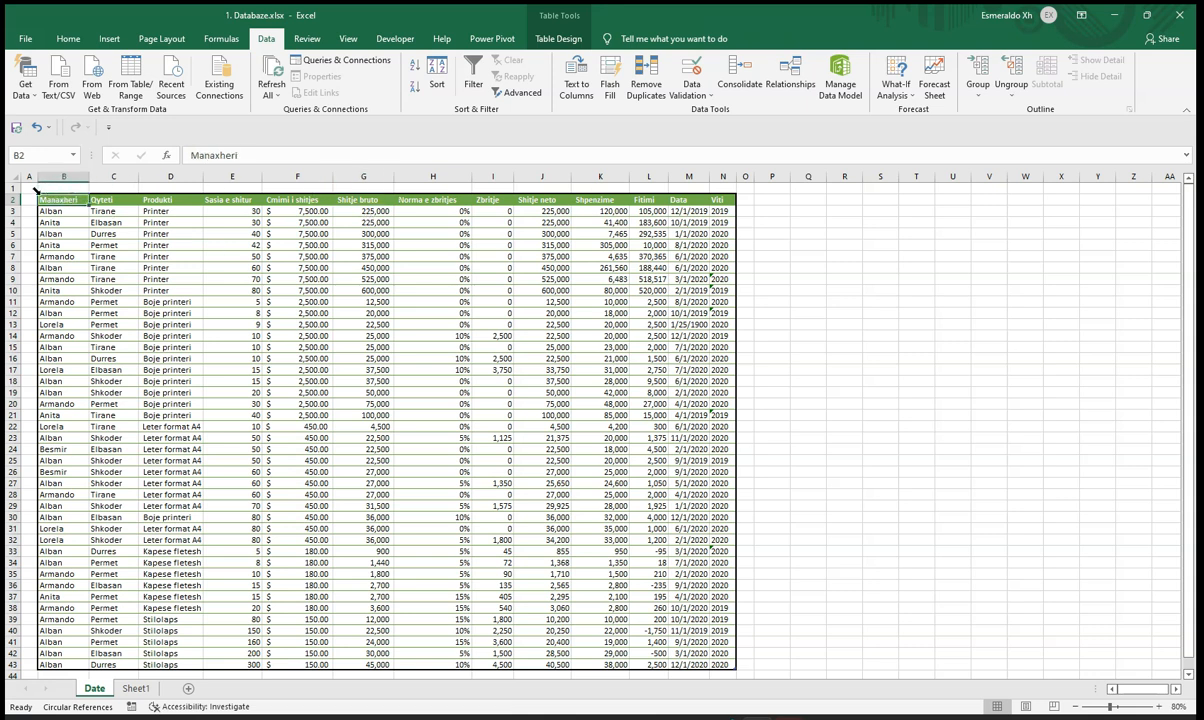
key("ctrl+shift+Right")
left_click(466, 74)
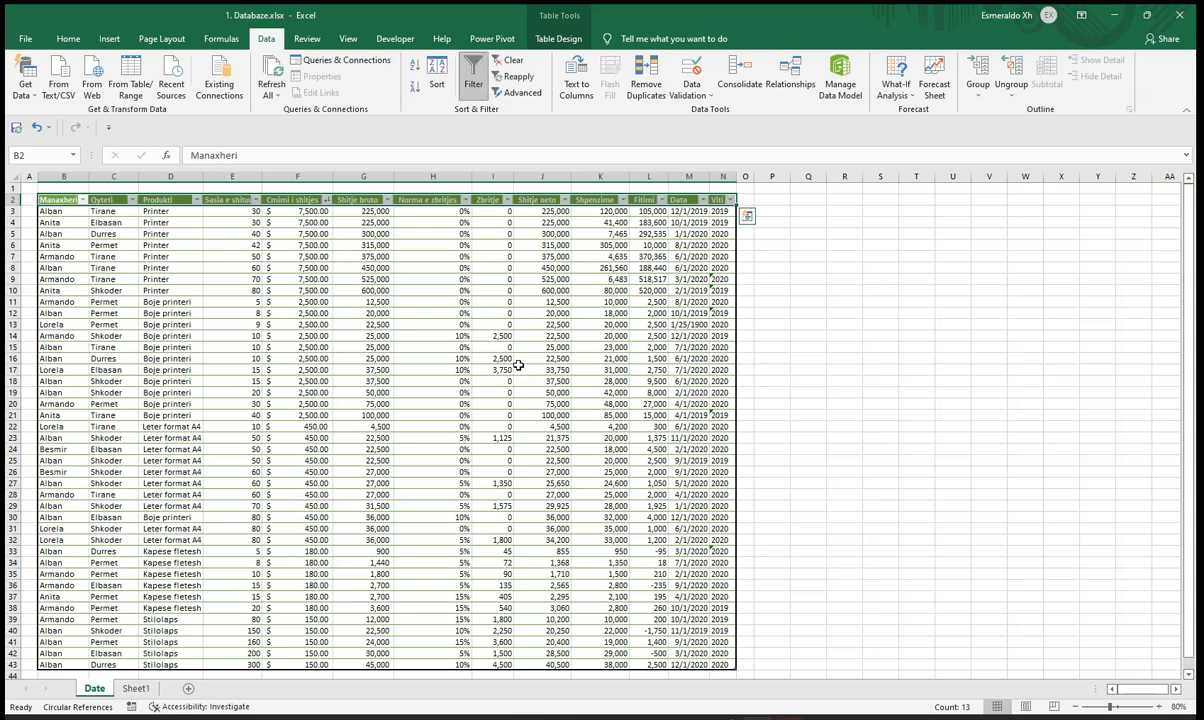
- Try to rename the data table as "Tabela permbledhese"
left_click(182, 346)
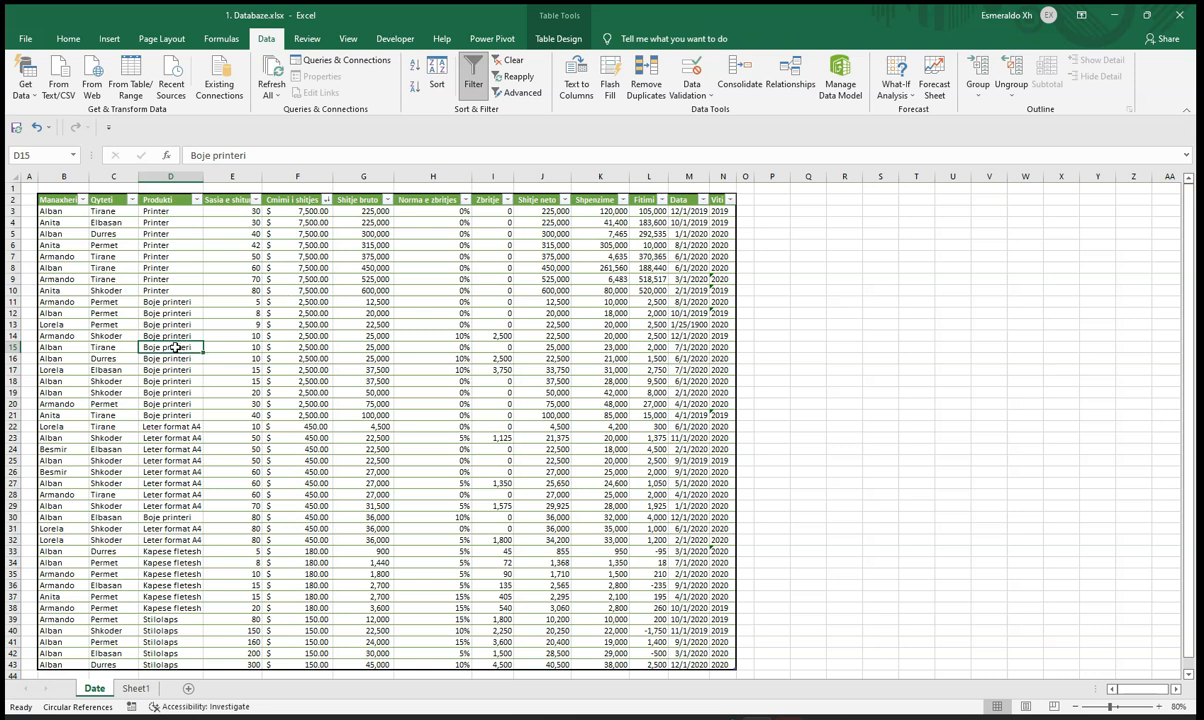
left_click(553, 39)
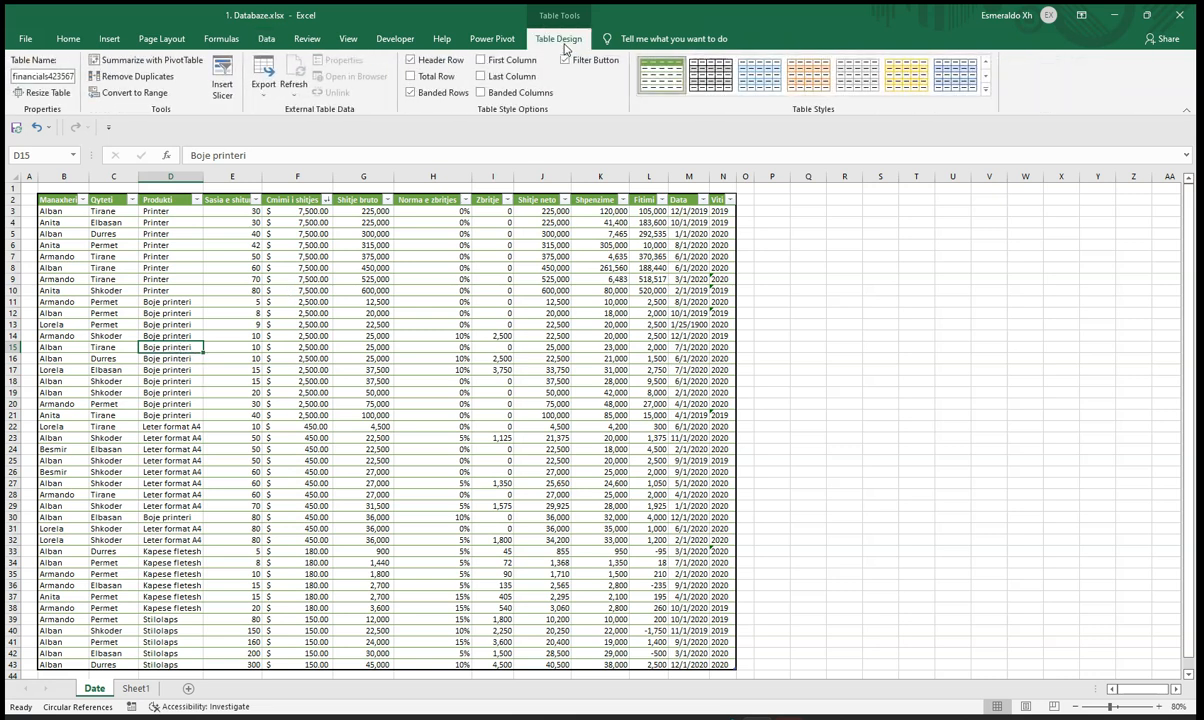
left_click(22, 76)
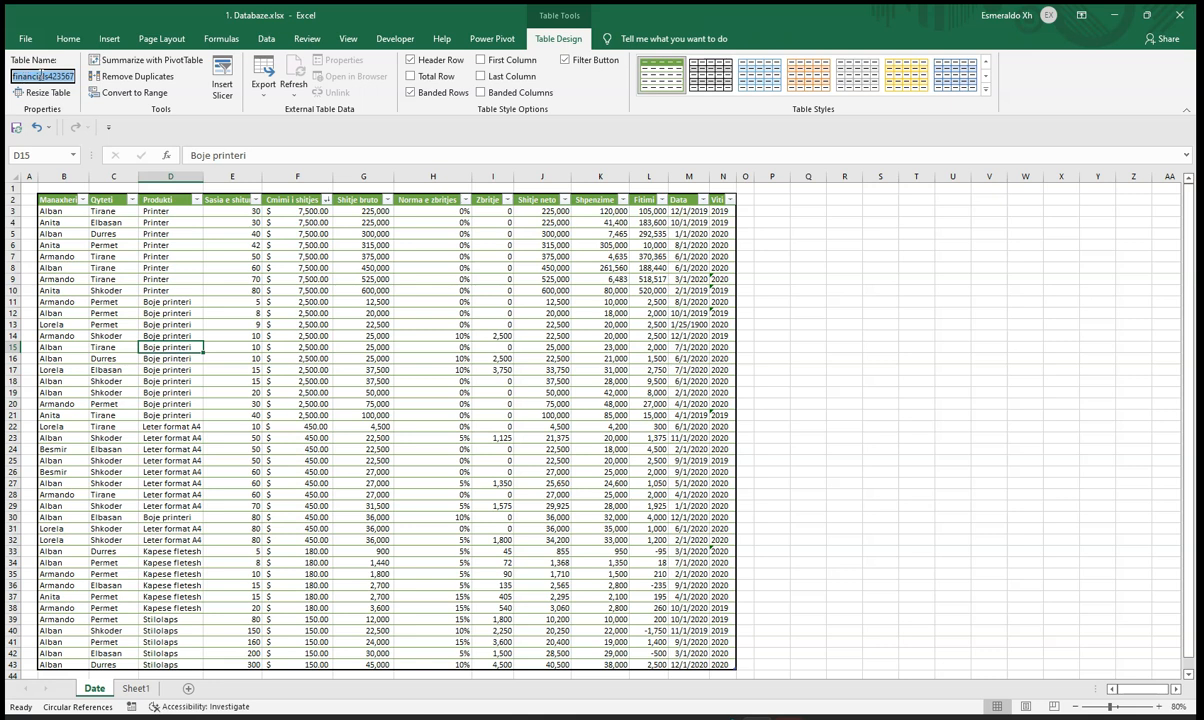
type("Tabela permbledhese")
key("Return")
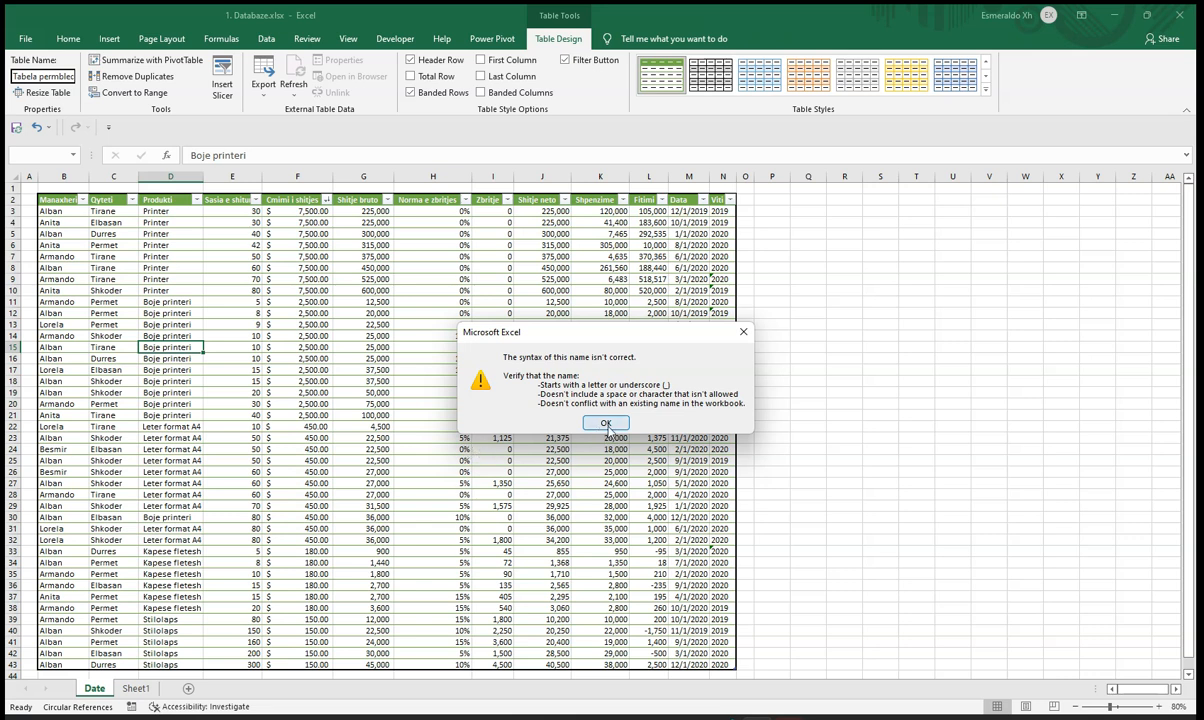
left_click(607, 423)
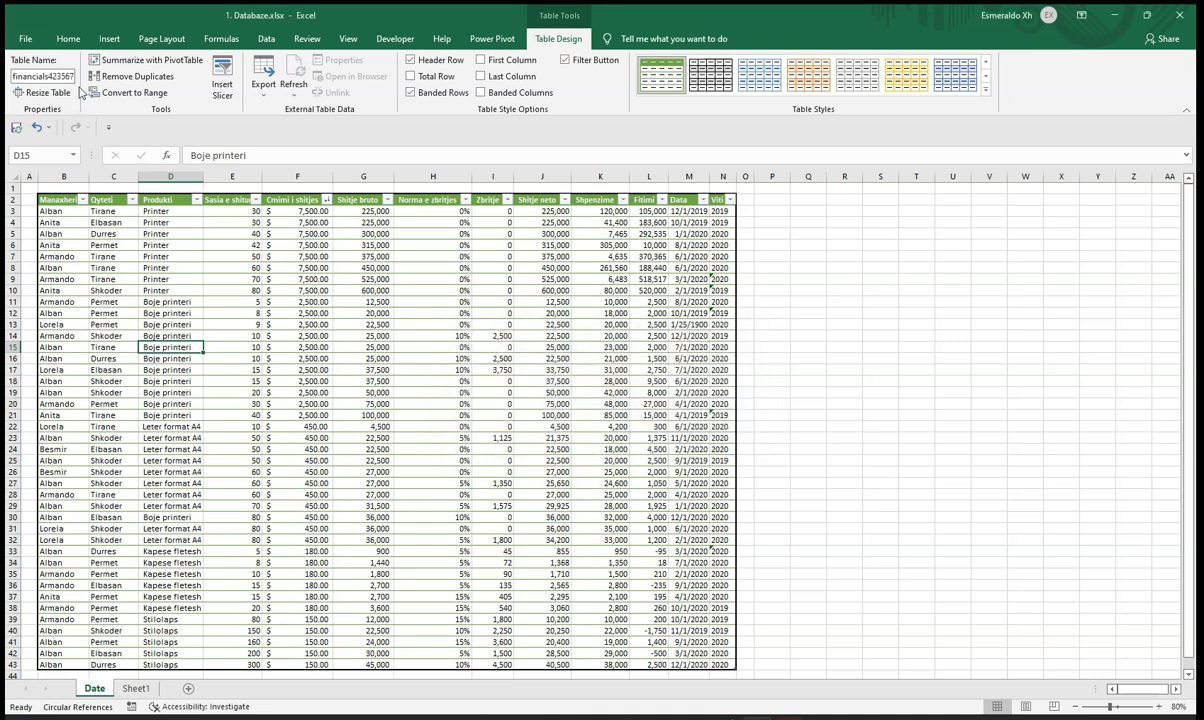
- Rename the data table as "tabelapermbledhese", without a space
left_click(61, 81)
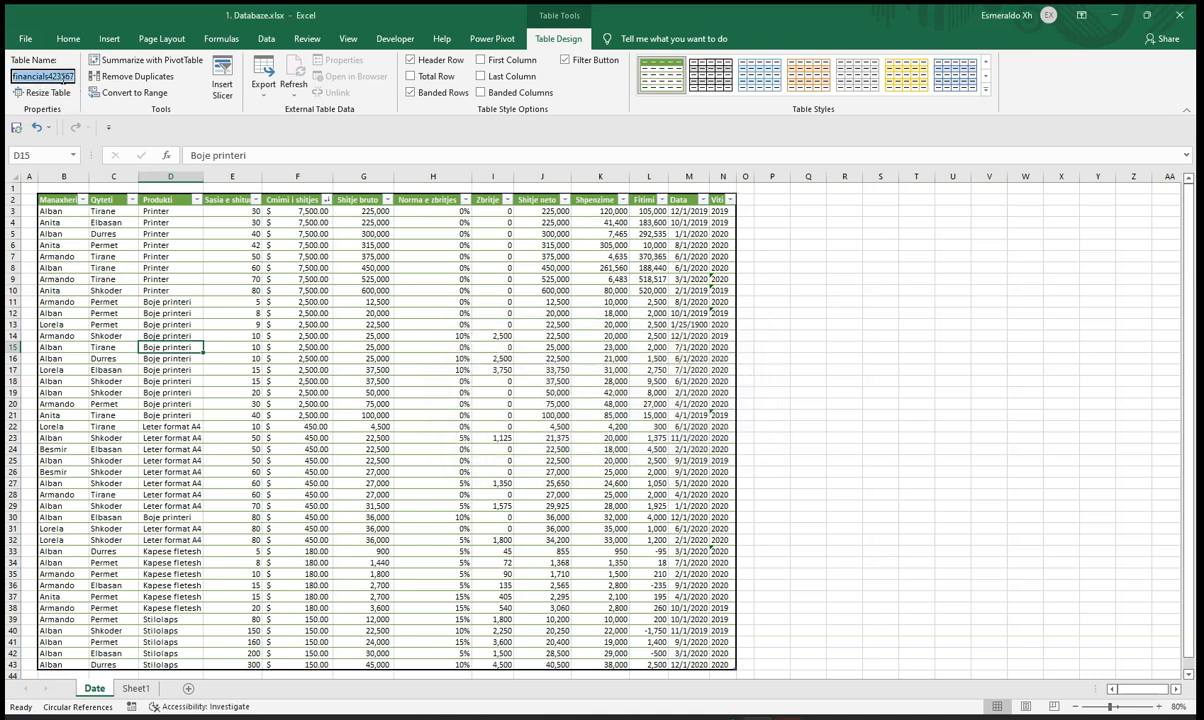
type("tabelaperb")
type("bledhese")
key("Return")
left_click(350, 312)
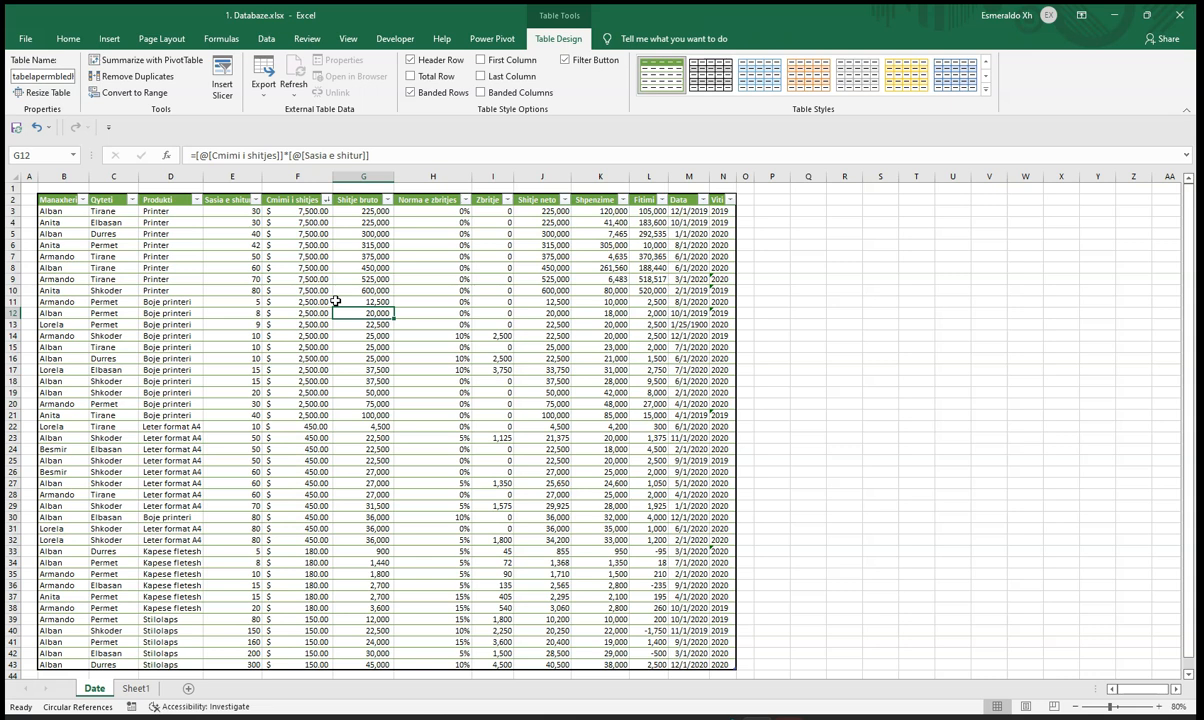
- Select the Sasia e shitur column data, the table's row 7, and all of the table's data in turn
left_click(224, 193)
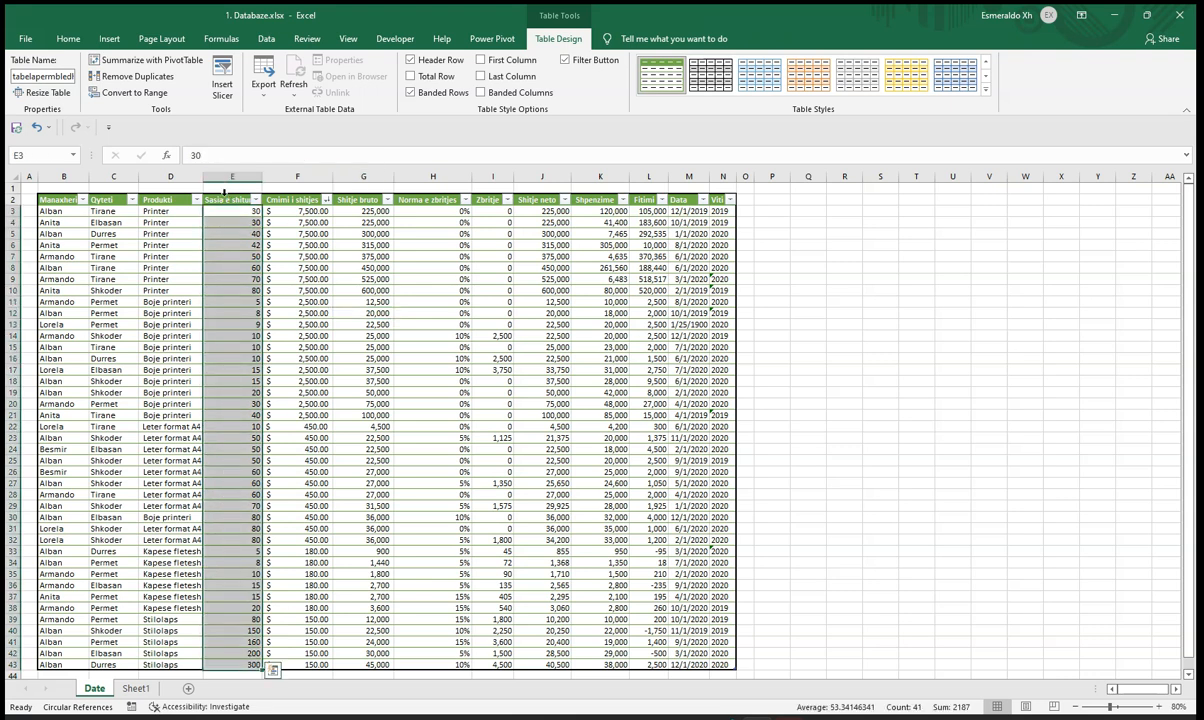
left_click(37, 257)
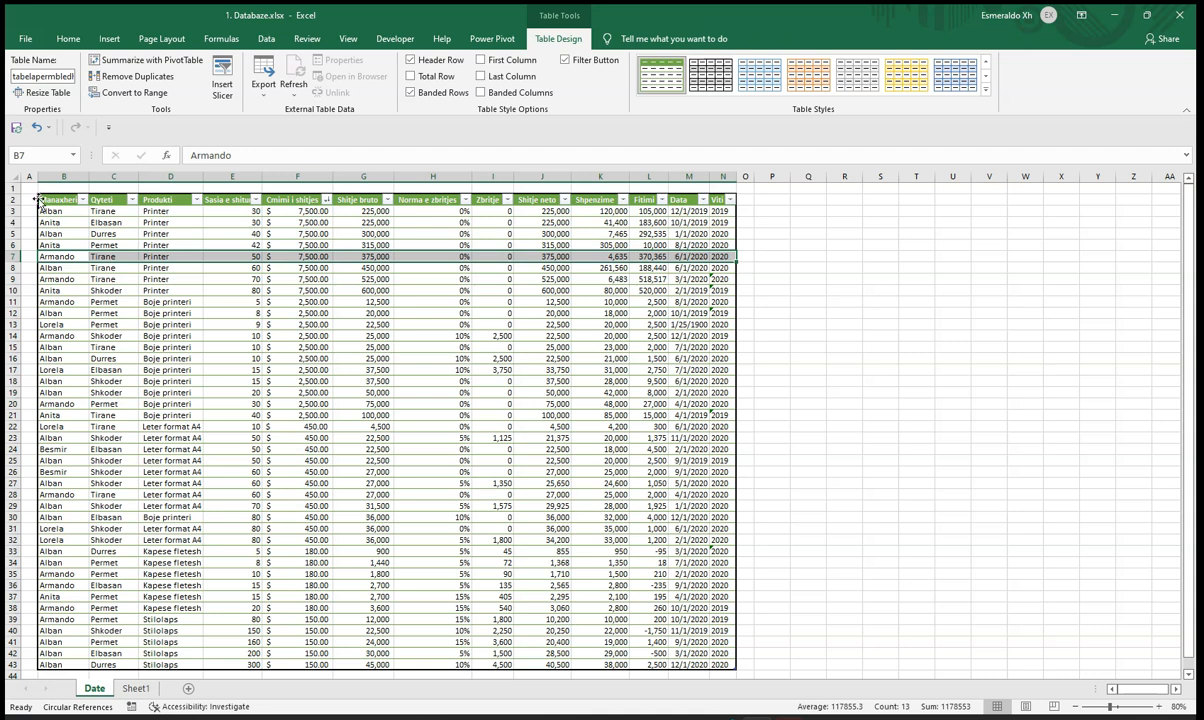
left_click(53, 233)
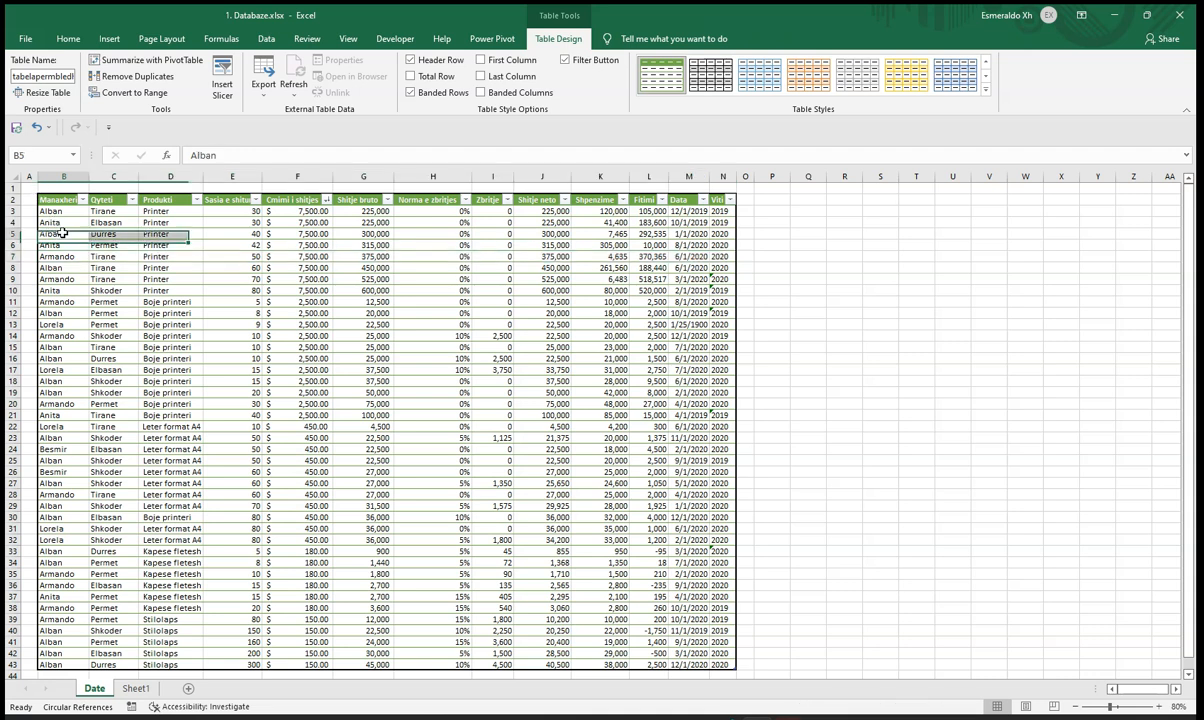
left_click(36, 190)
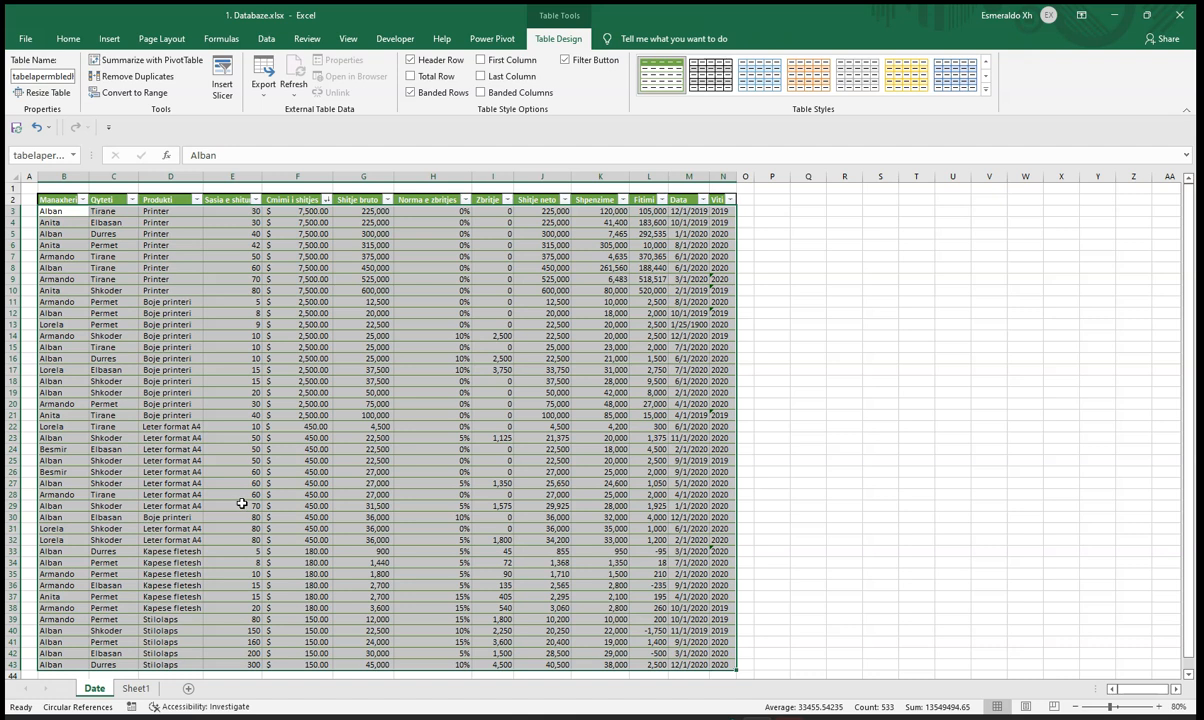
- Examine the column headings while at the table's last rows, and bring the table design options back up
scroll(75, 597, "down", 2)
left_click(62, 597)
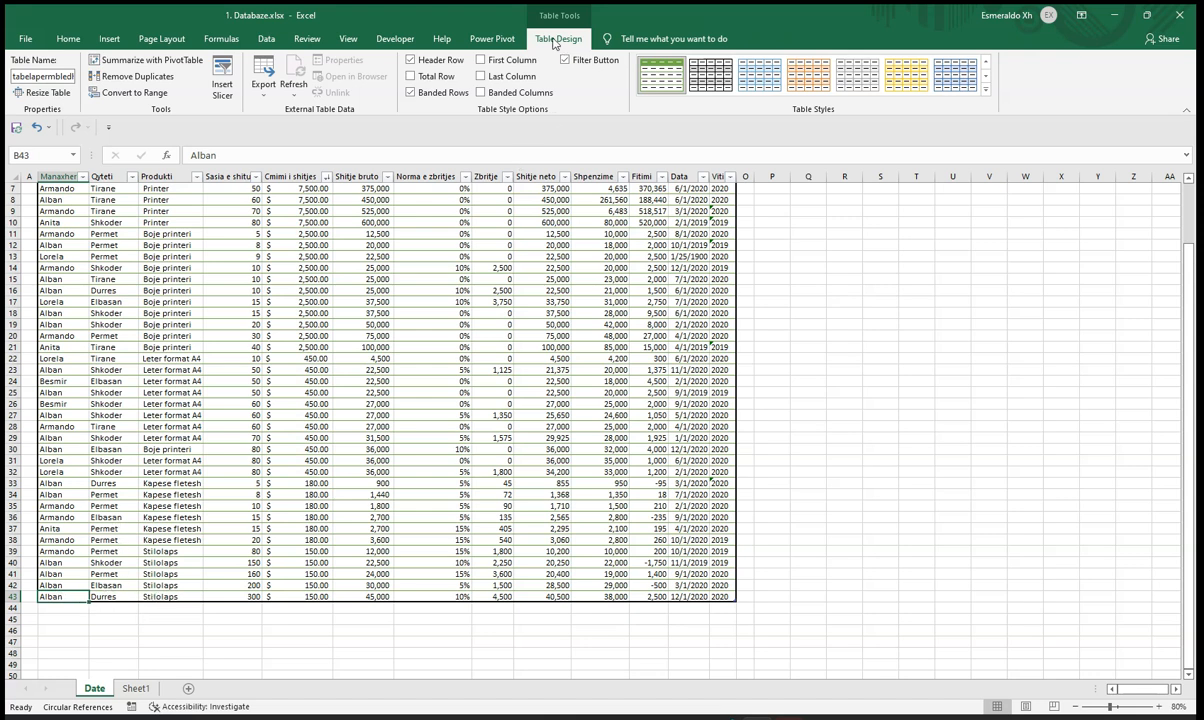
left_click(223, 38)
left_click(62, 585)
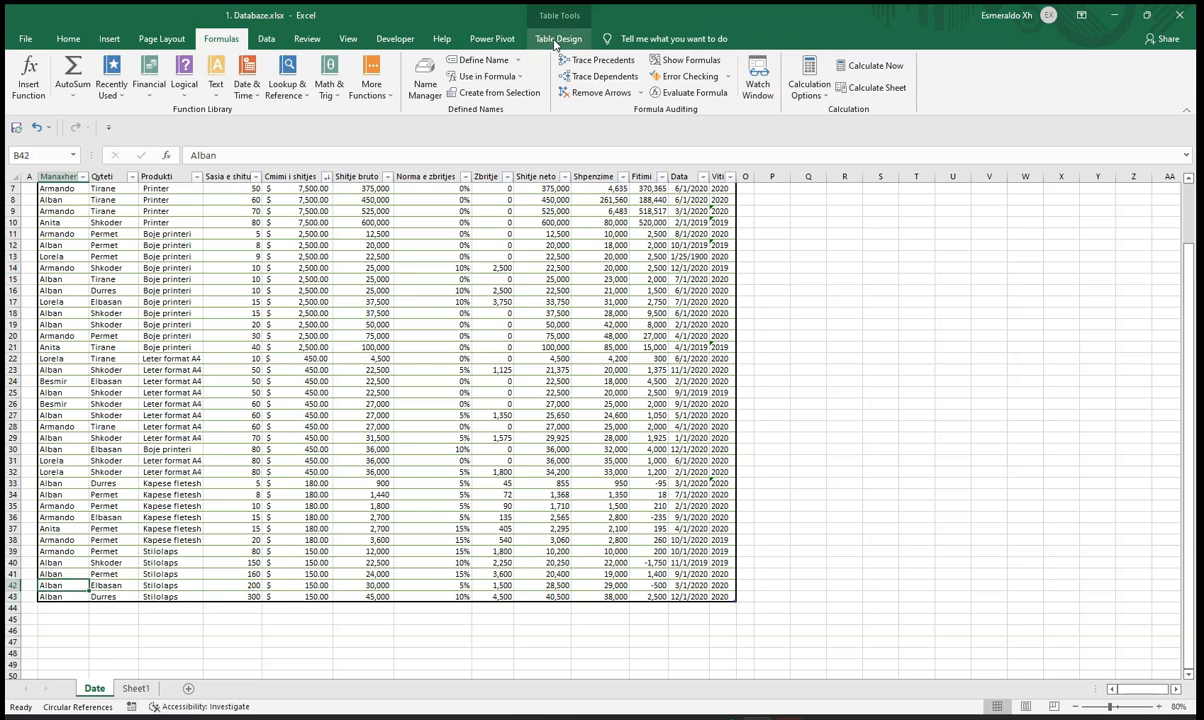
left_click(522, 39)
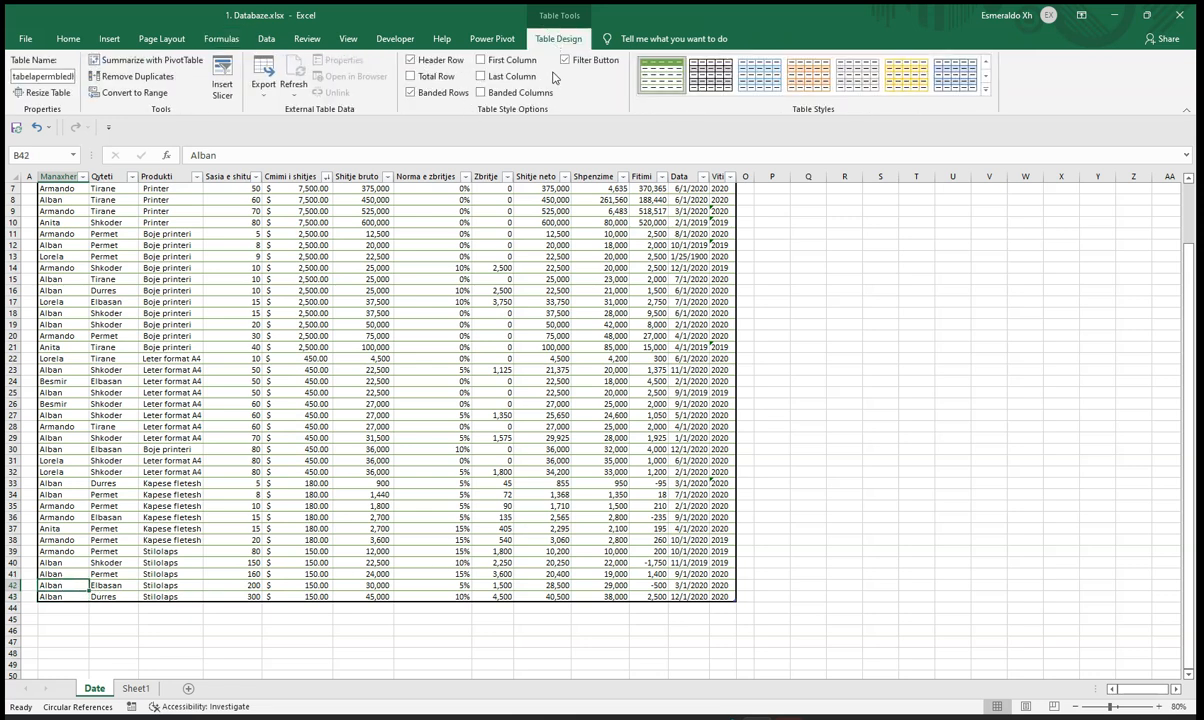
scroll(530, 285, "up", 2)
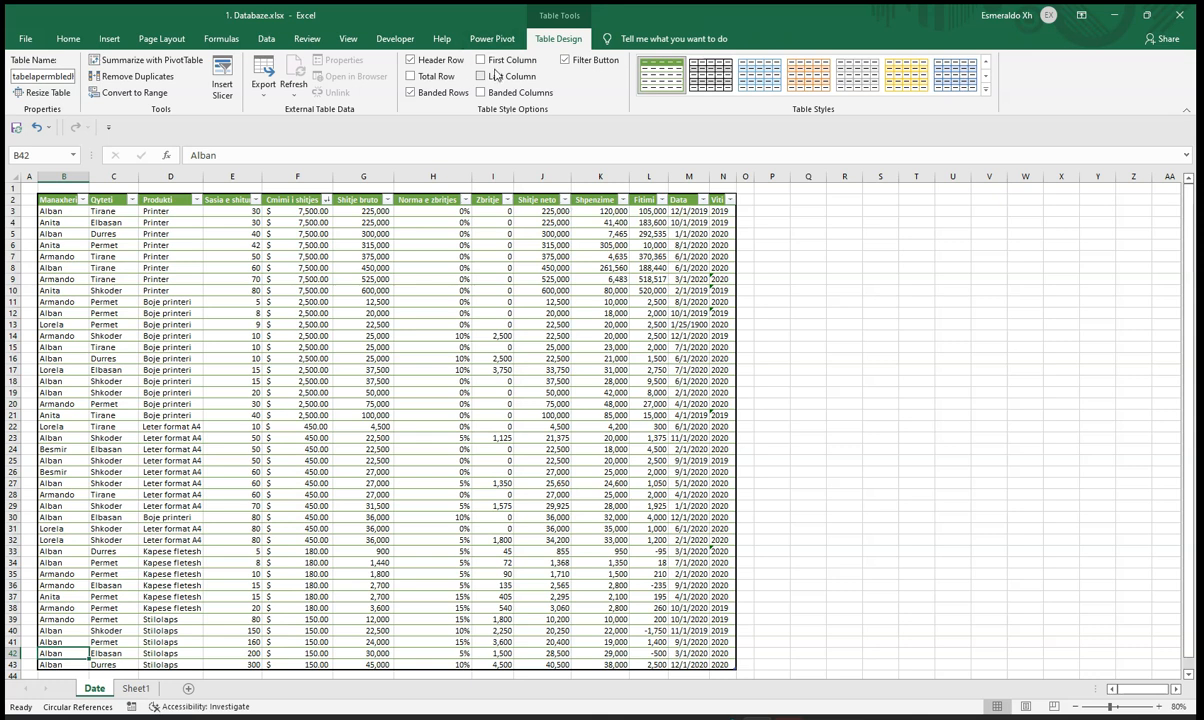
- Turn the table's header row off and on again, and do the same with the filter buttons
left_click(435, 62)
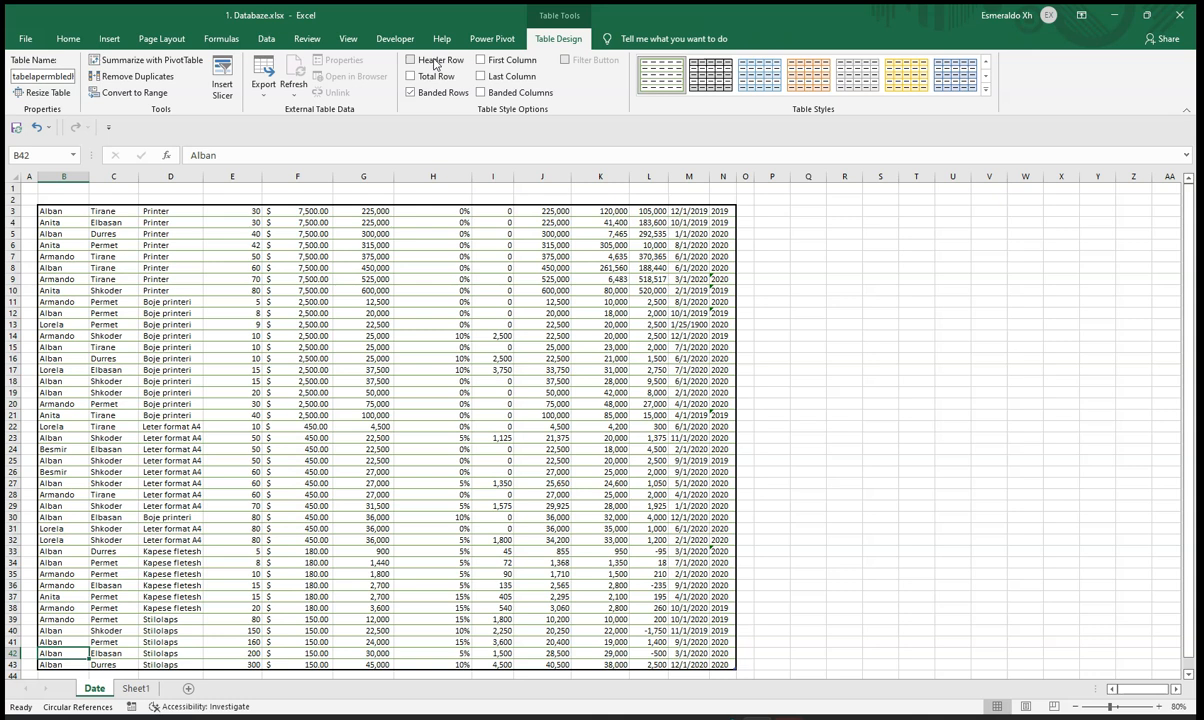
left_click(435, 62)
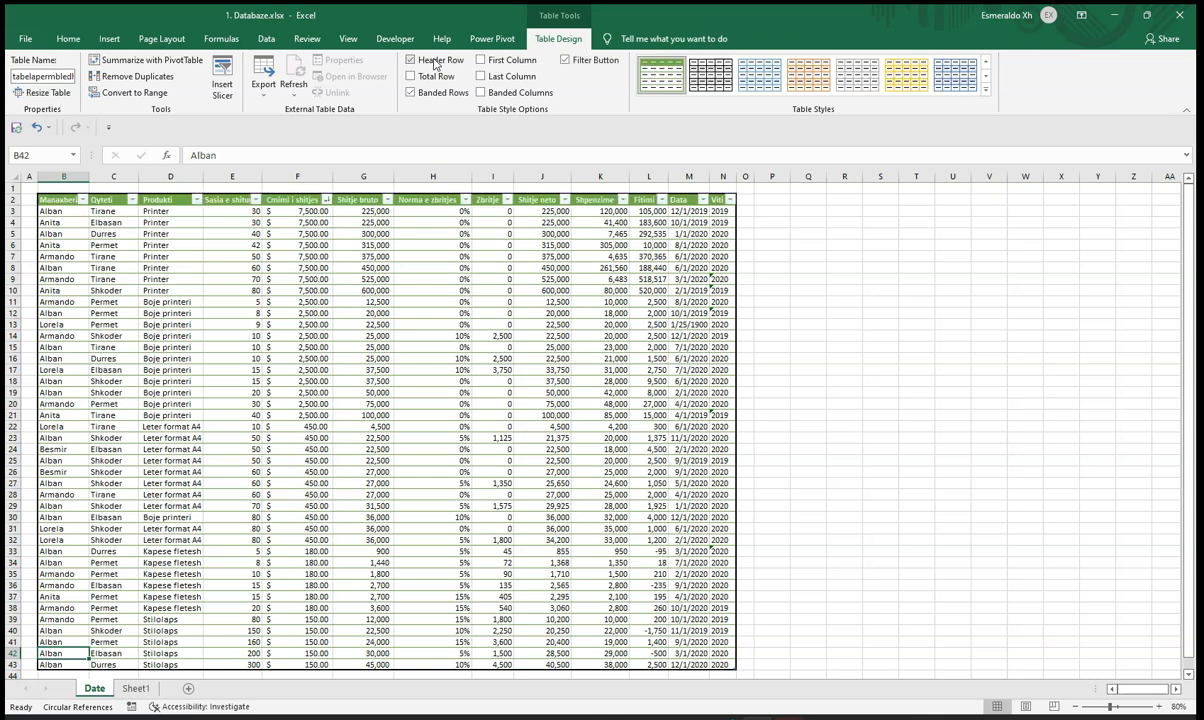
left_click(569, 62)
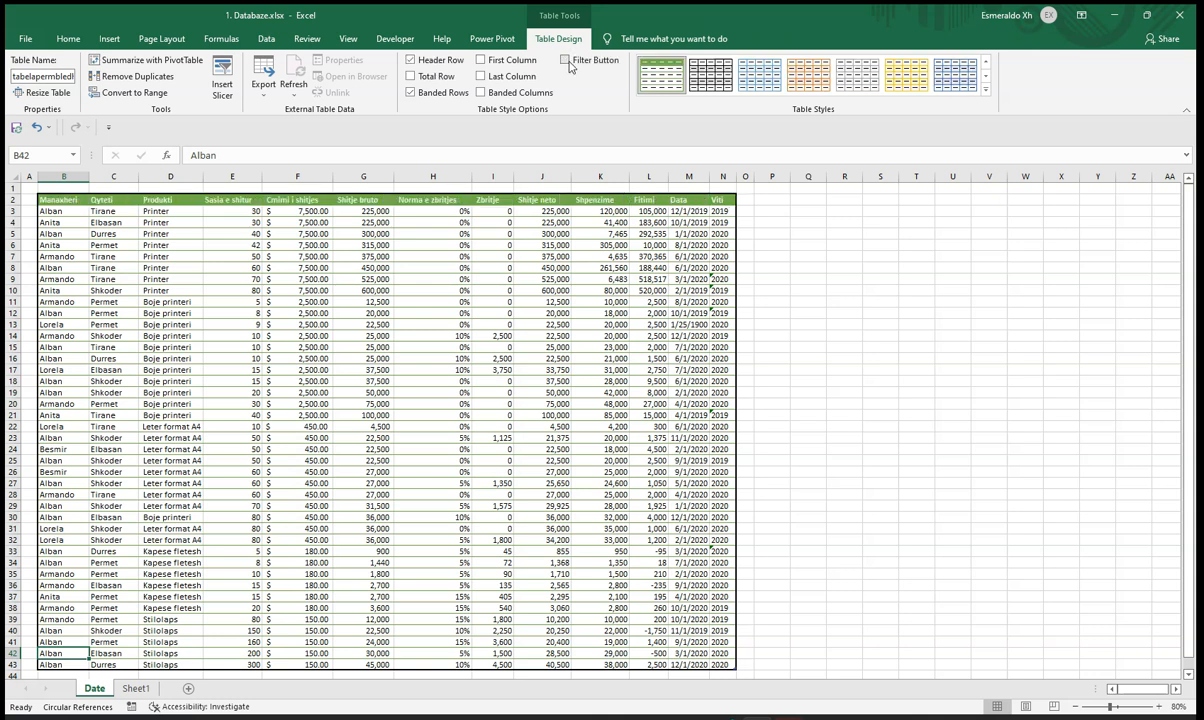
left_click(567, 61)
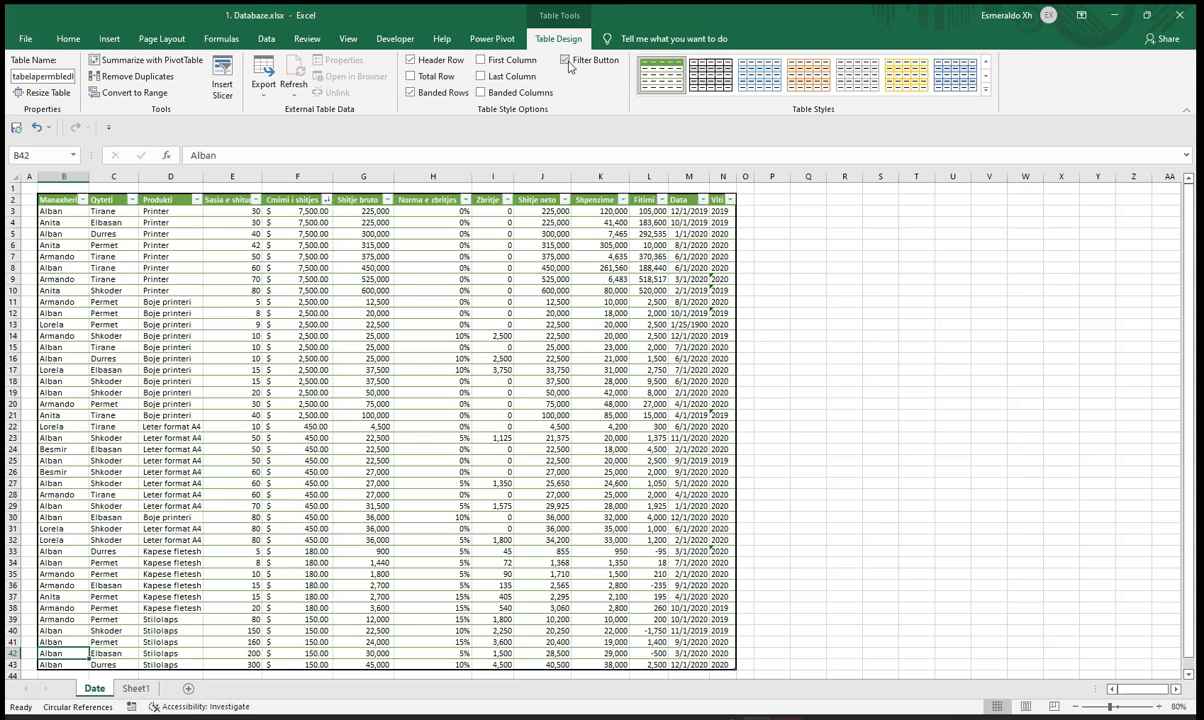
- Try the First Column and Last Column emphasis on the table in turn, turning each off again
left_click(482, 61)
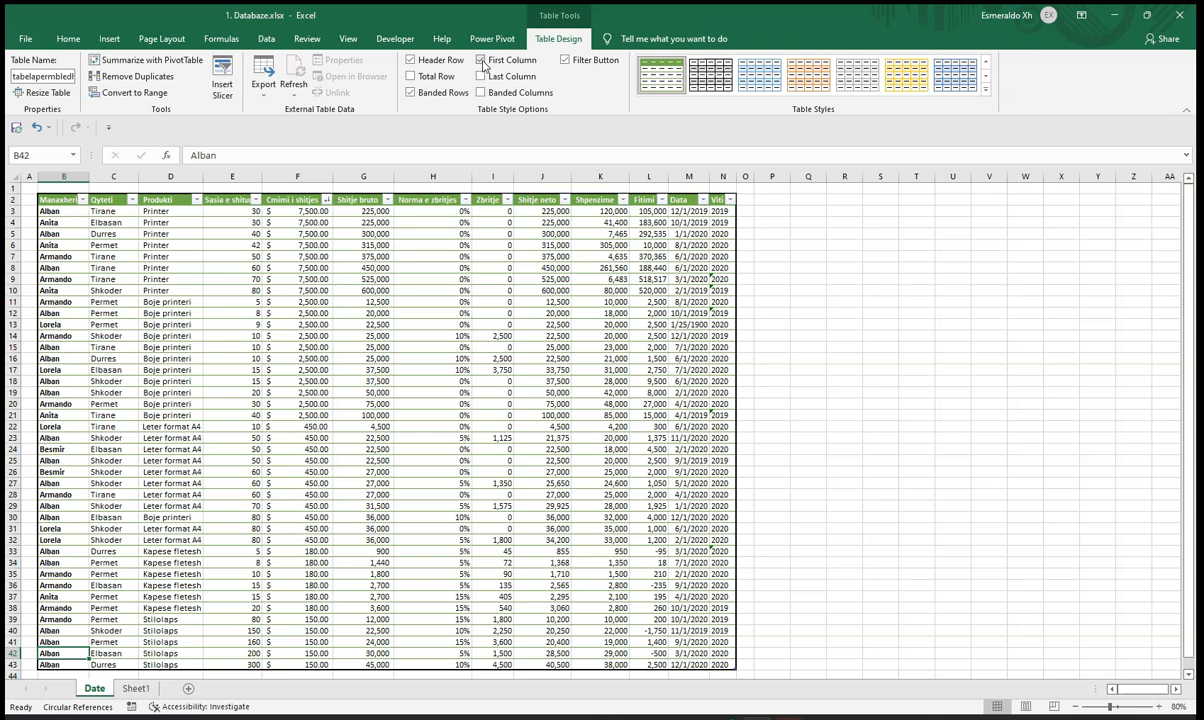
left_click(482, 61)
left_click(481, 77)
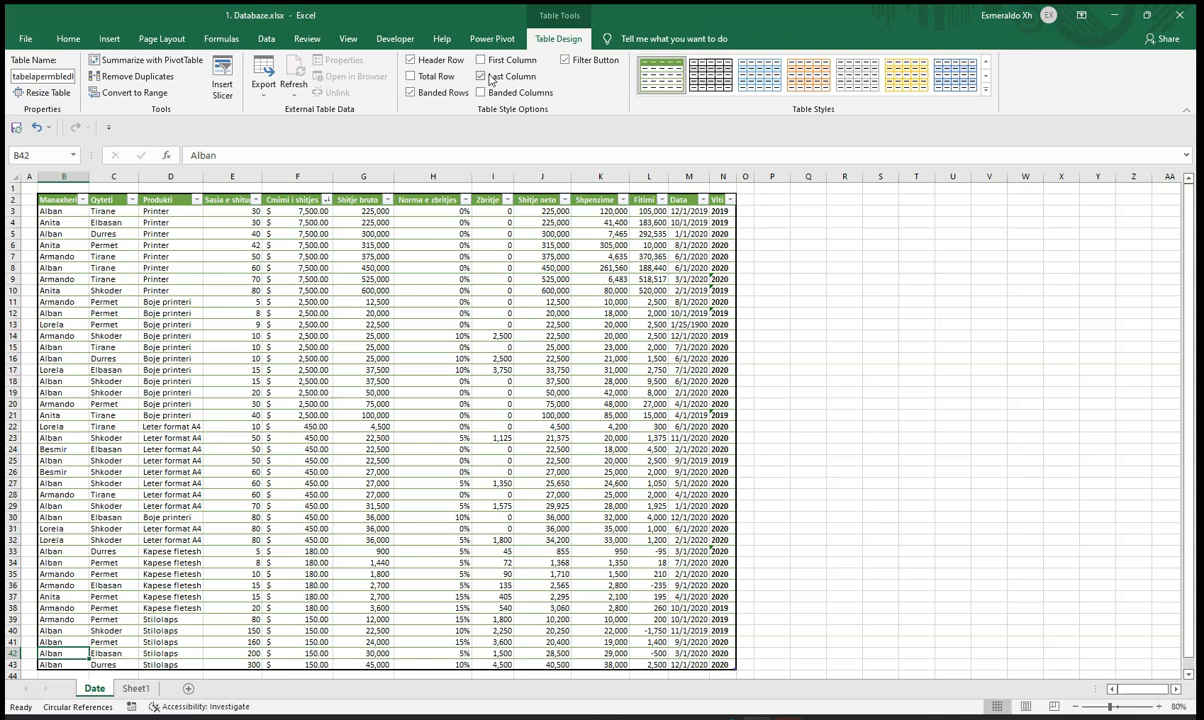
left_click(481, 77)
- Compare the table with and without banded columns, leaving both banded columns and banded rows on
left_click(482, 93)
left_click(482, 93)
left_click(482, 93)
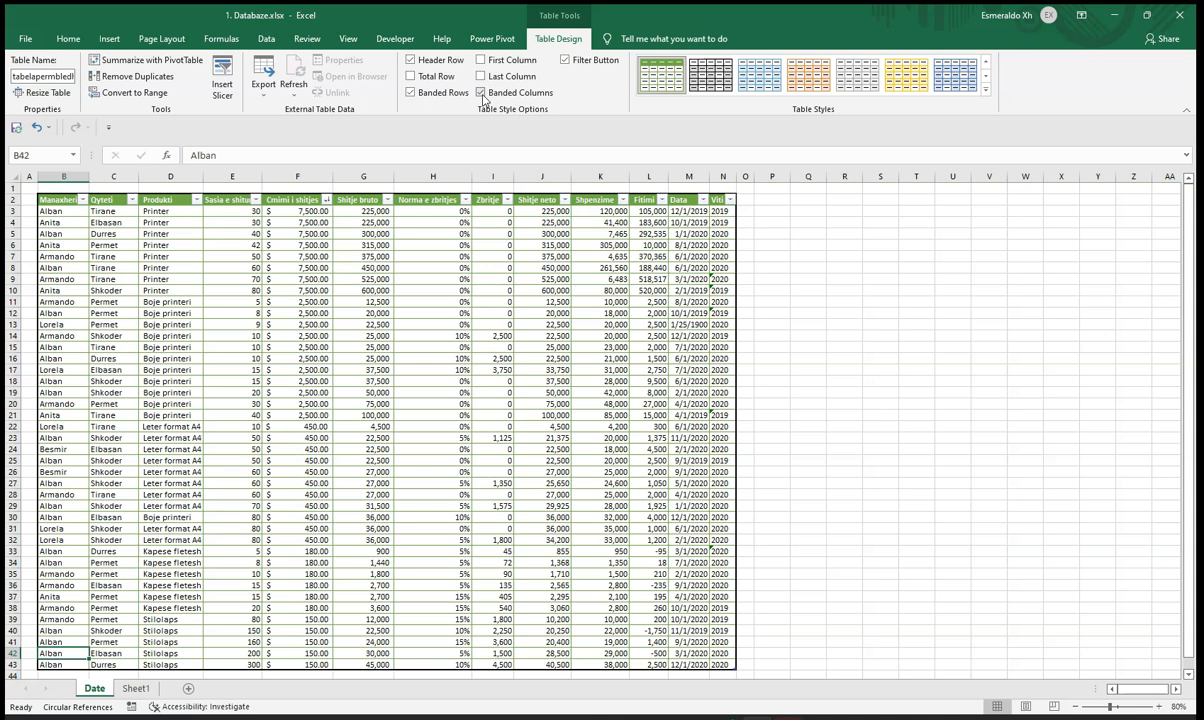
left_click(482, 93)
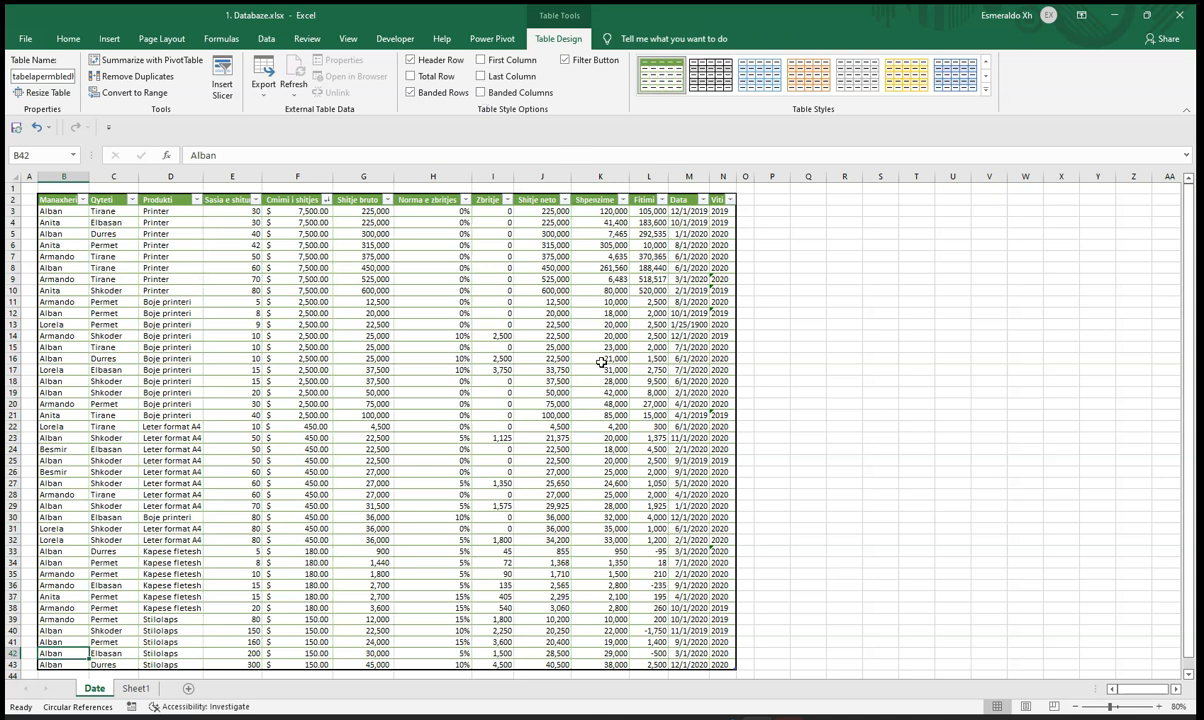
left_click(482, 93)
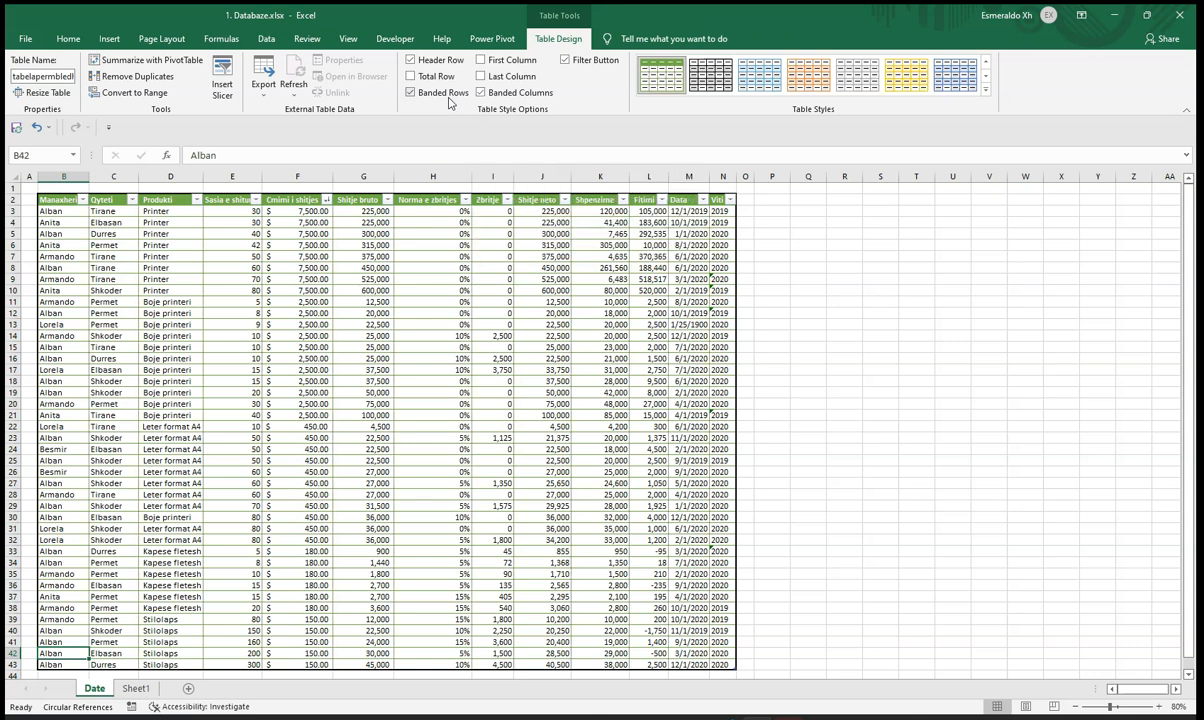
left_click(449, 100)
left_click(449, 101)
- Add a total row to the table
scroll(449, 314, "down", 3)
scroll(455, 270, "up", 3)
left_click(410, 76)
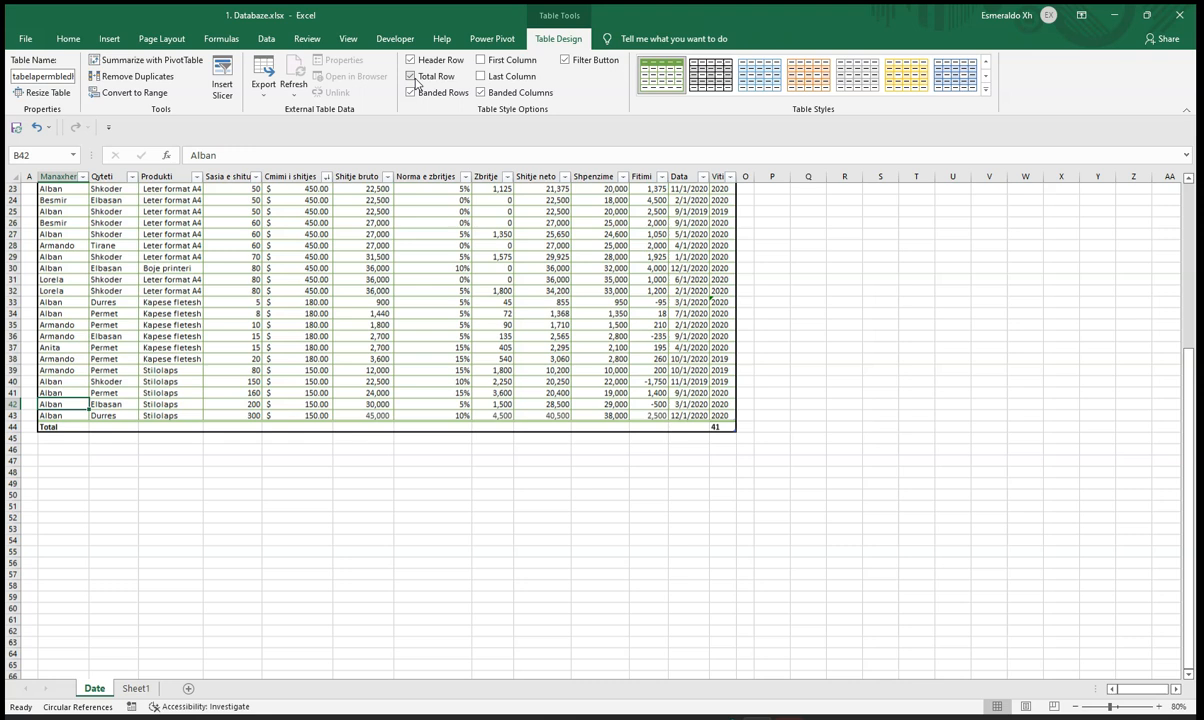
left_click(54, 427)
left_click(107, 460)
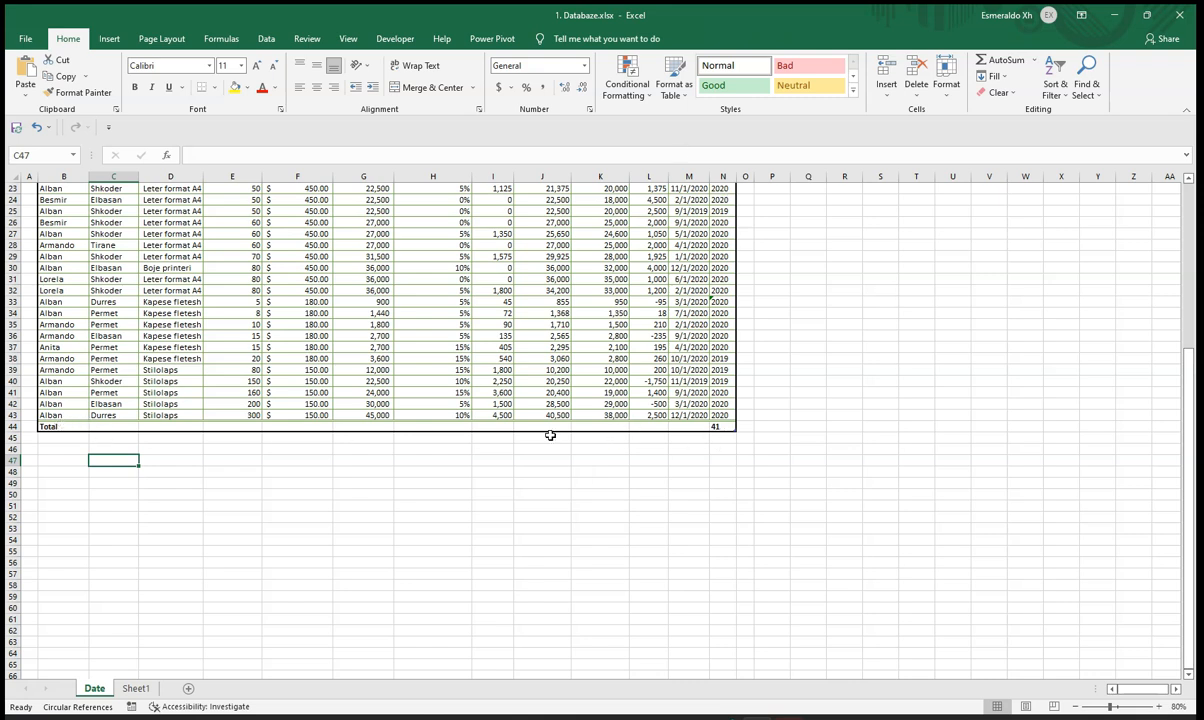
- Try Average and Min as the Manaxheri column's total function, and reset it to None
left_click(43, 426)
left_click(94, 427)
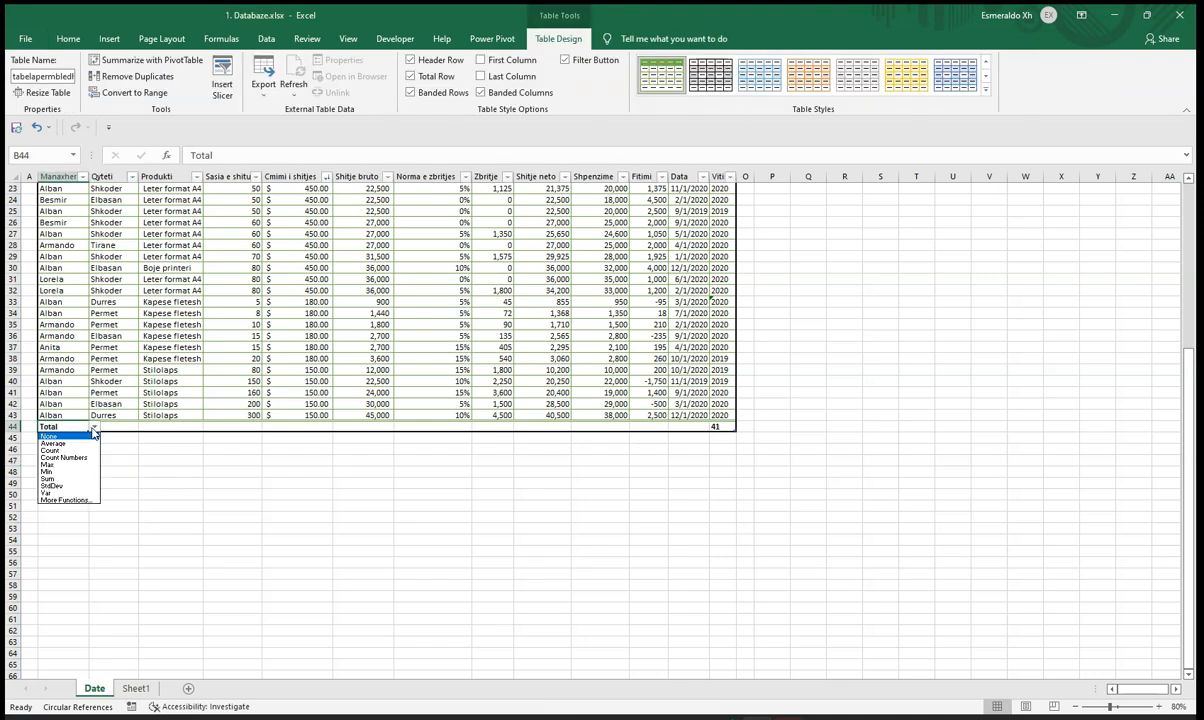
left_click(68, 443)
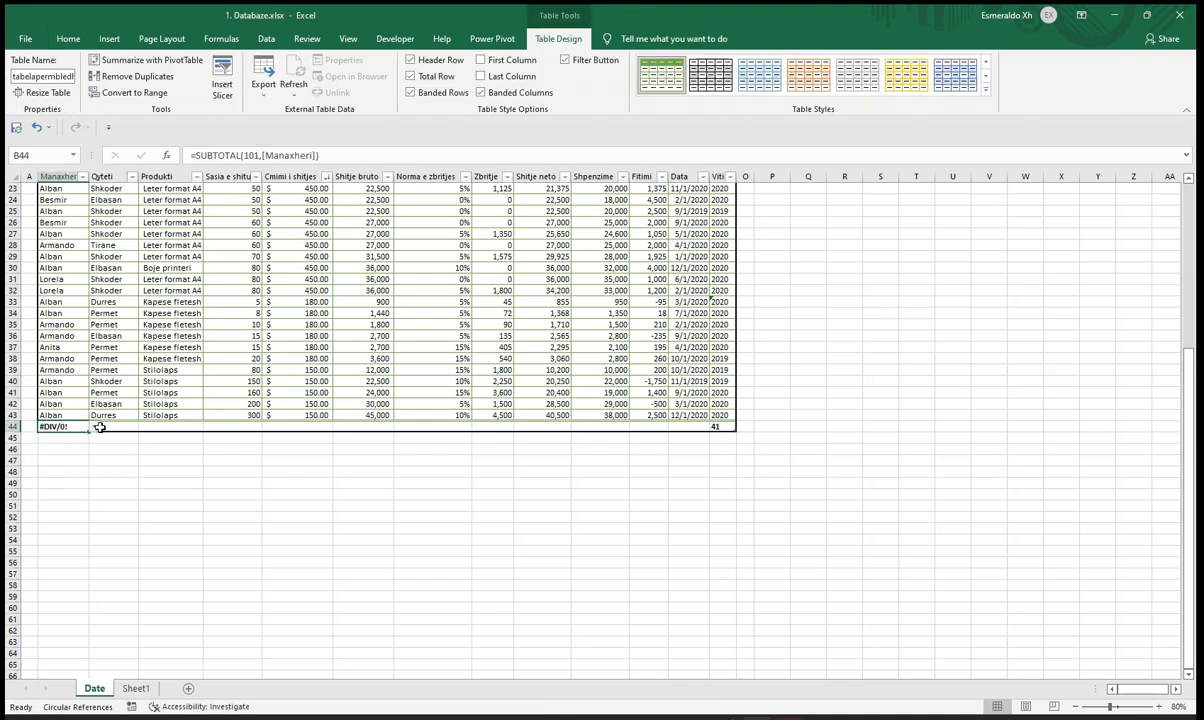
left_click(95, 427)
left_click(60, 471)
scroll(108, 459, "up", 1)
left_click(94, 459)
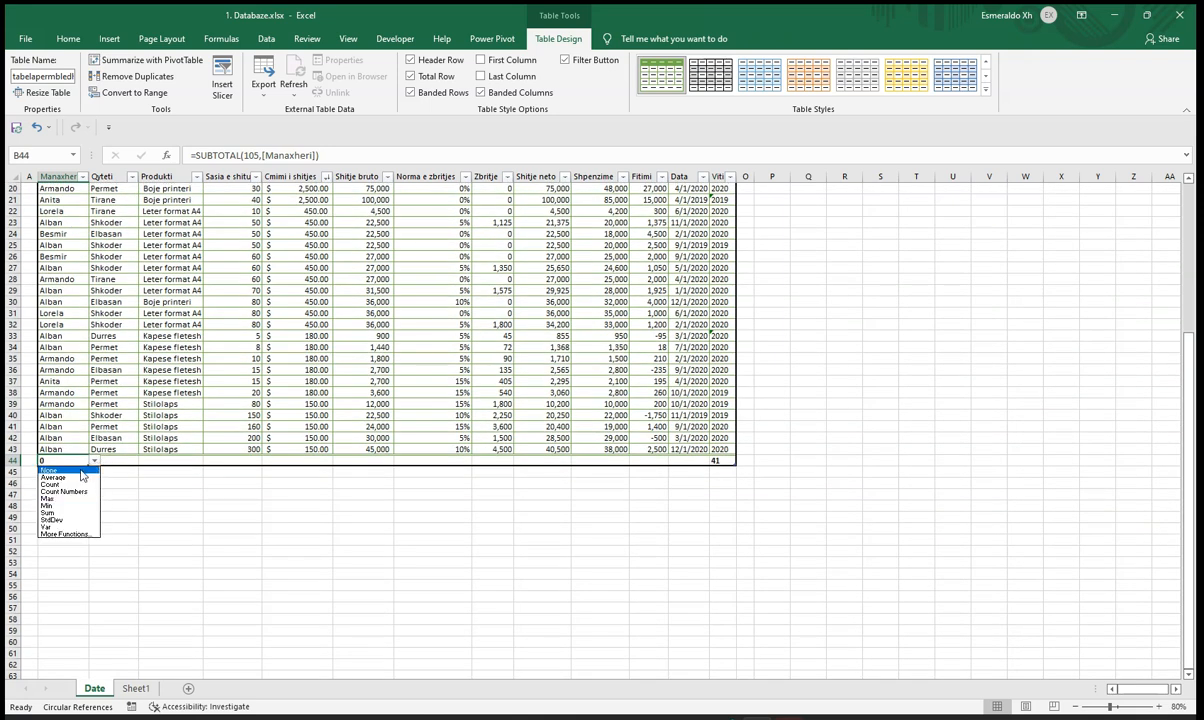
left_click(82, 475)
- Try Sum and Count Numbers as the total function of the Manaxheri column
left_click(94, 460)
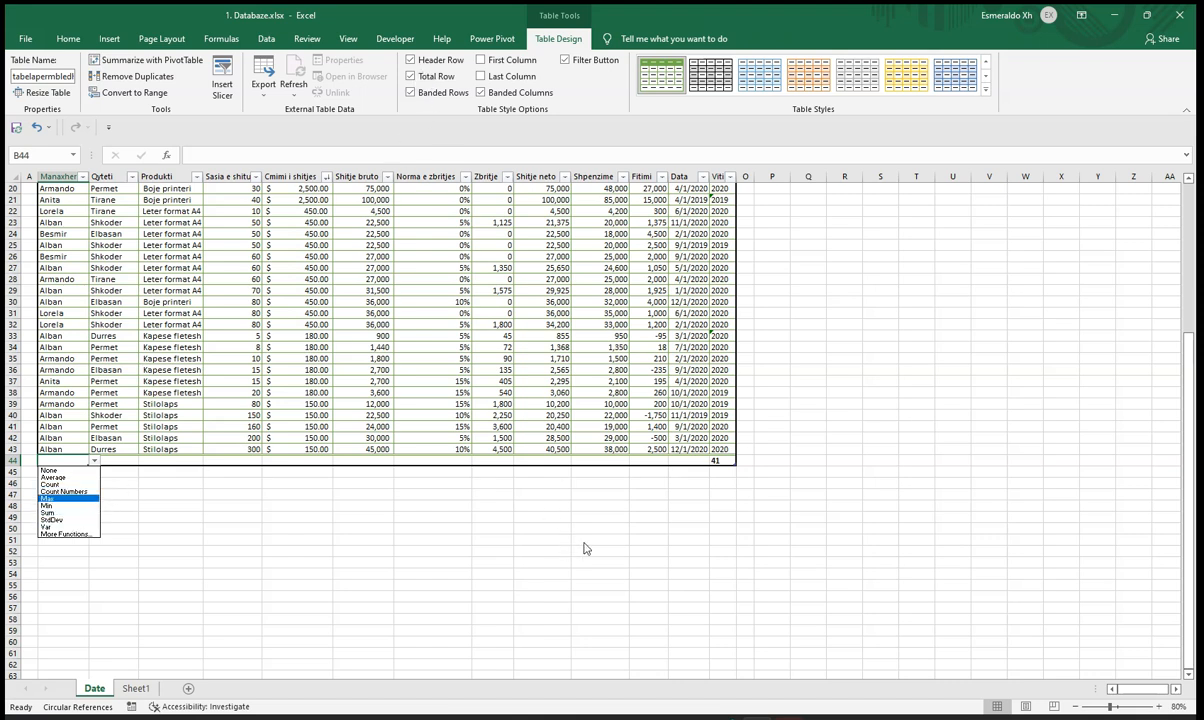
scroll(435, 465, "up", 4)
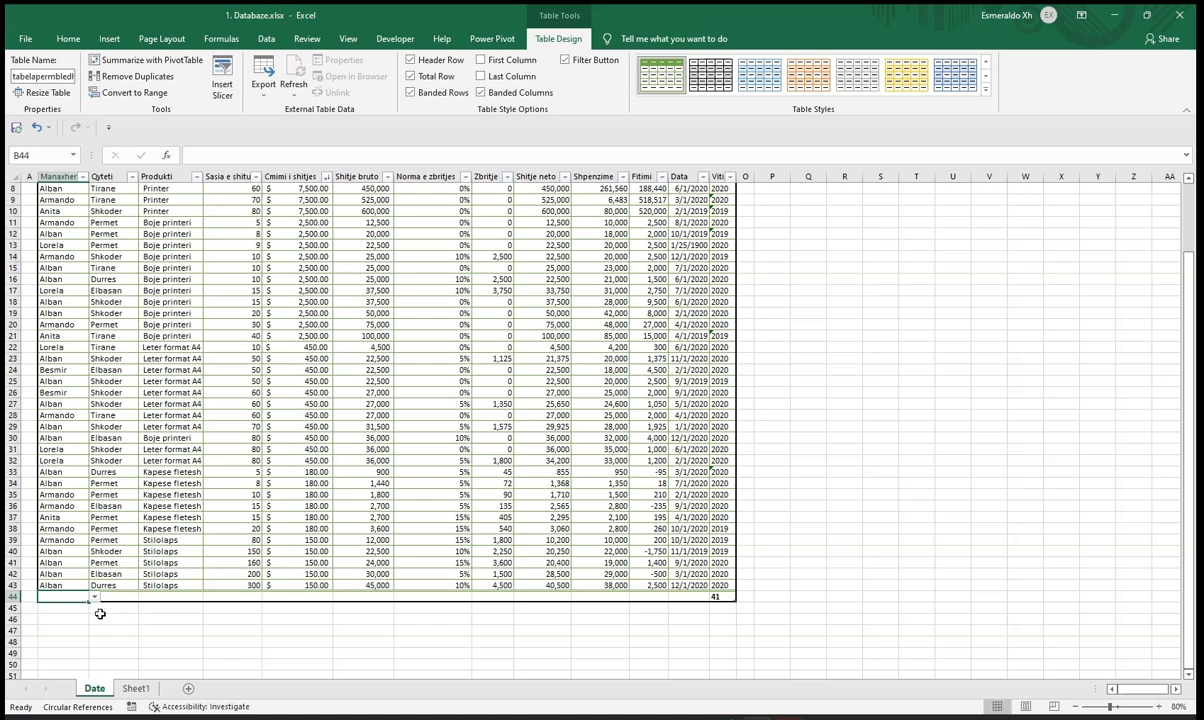
left_click(94, 597)
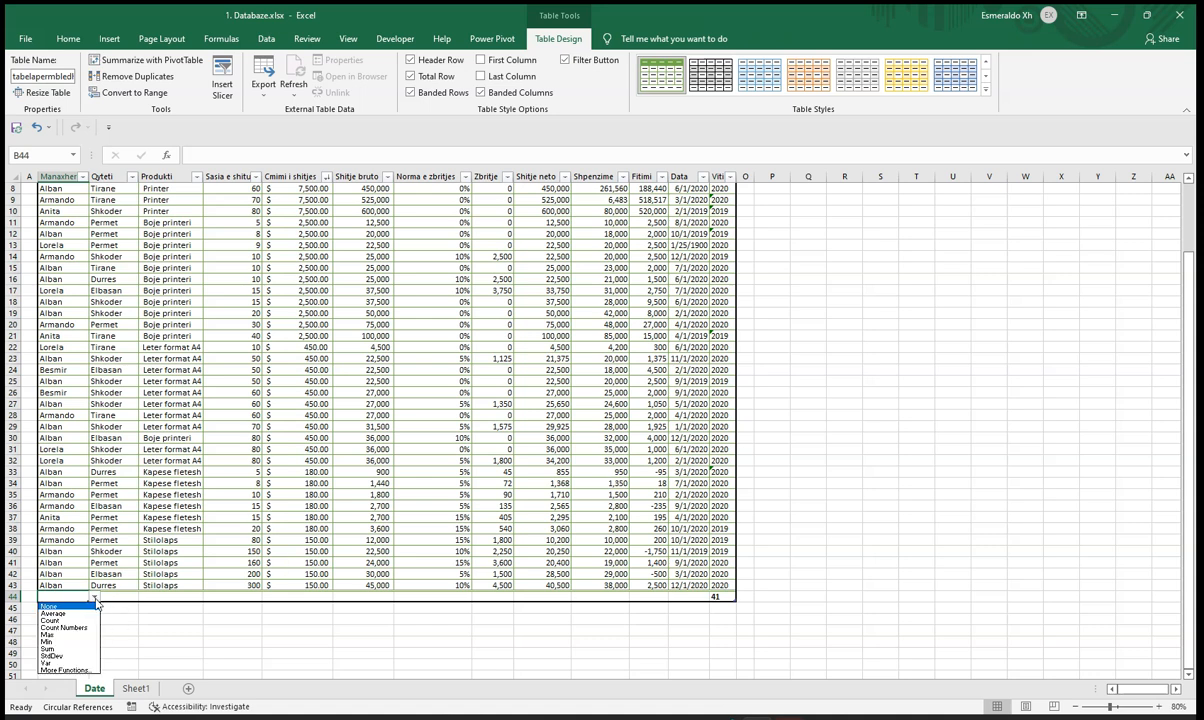
left_click(76, 648)
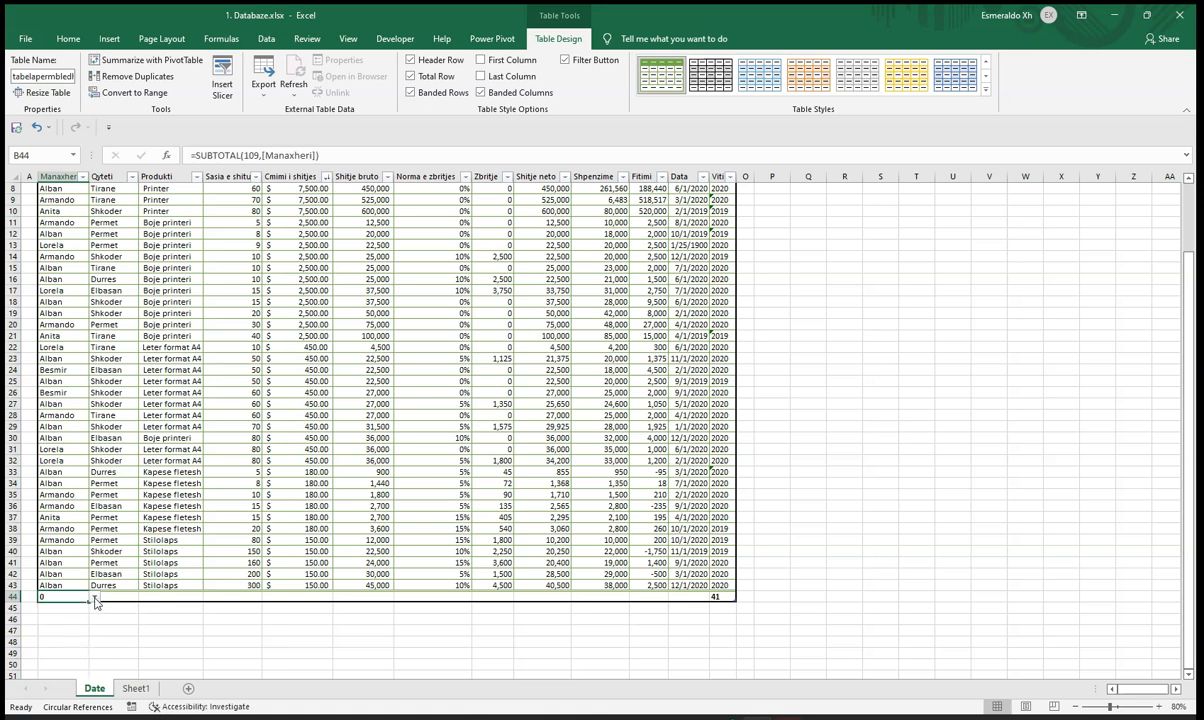
left_click(94, 597)
left_click(66, 639)
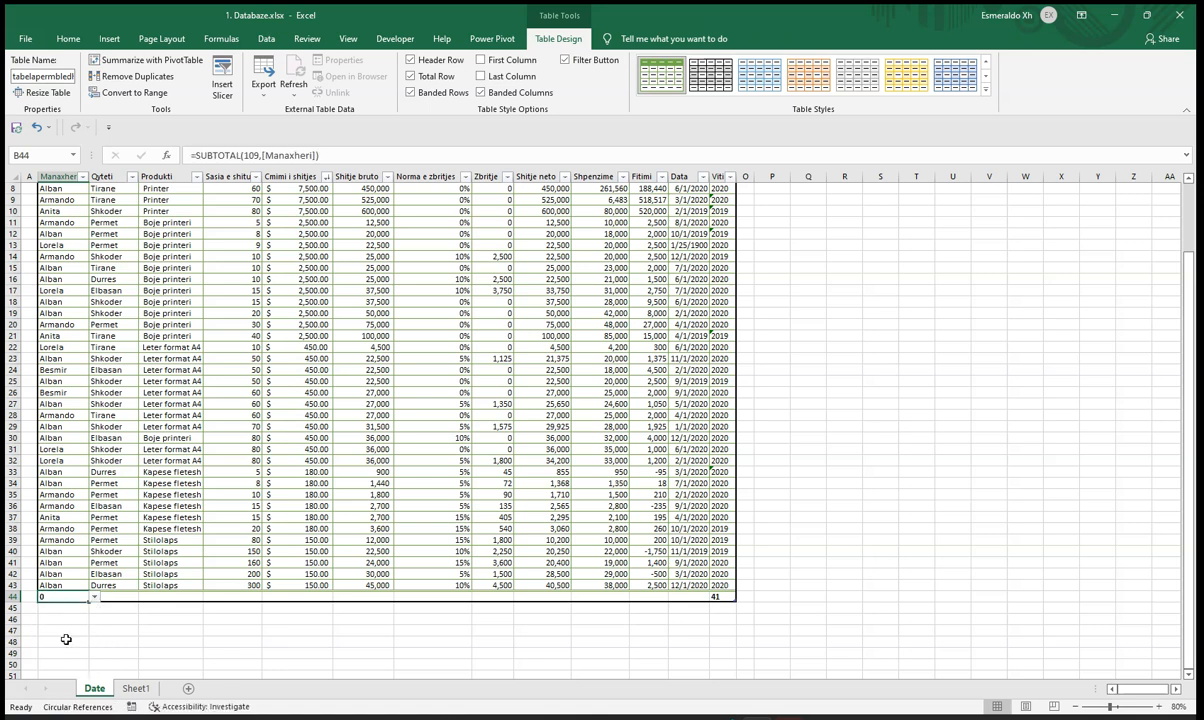
left_click(94, 597)
left_click(61, 628)
- Reset the Manaxheri column's total to None and remove the total row from the table
left_click(94, 597)
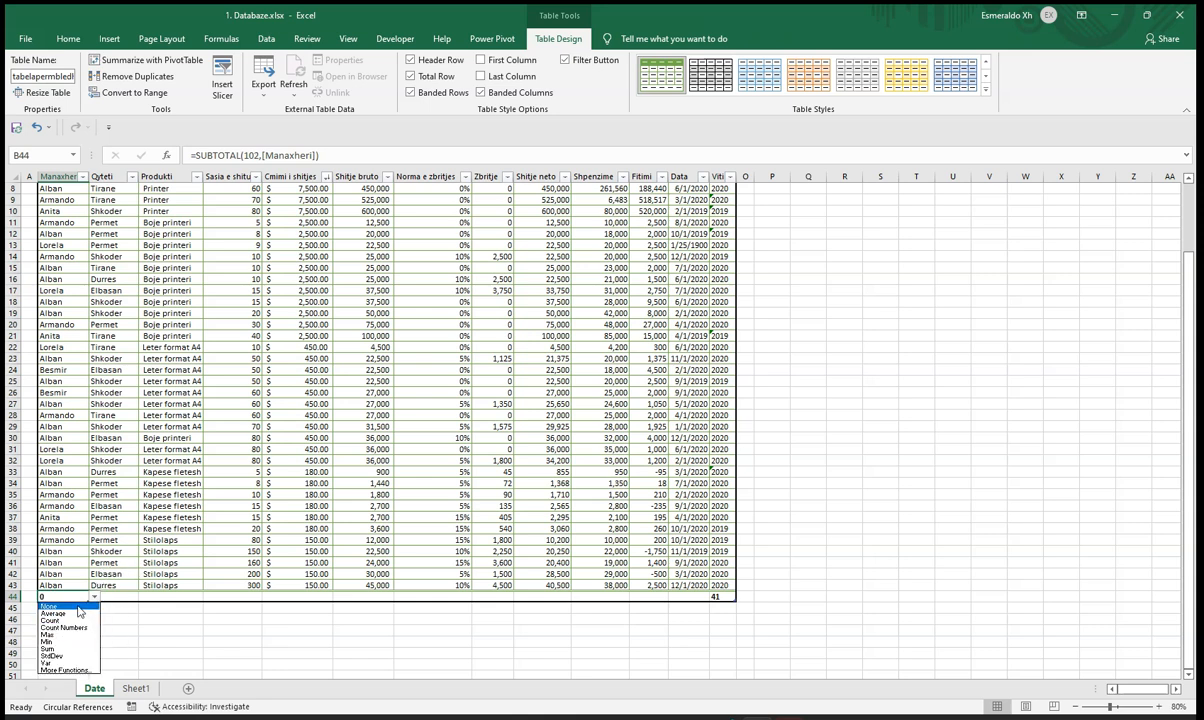
left_click(81, 606)
left_click(99, 617)
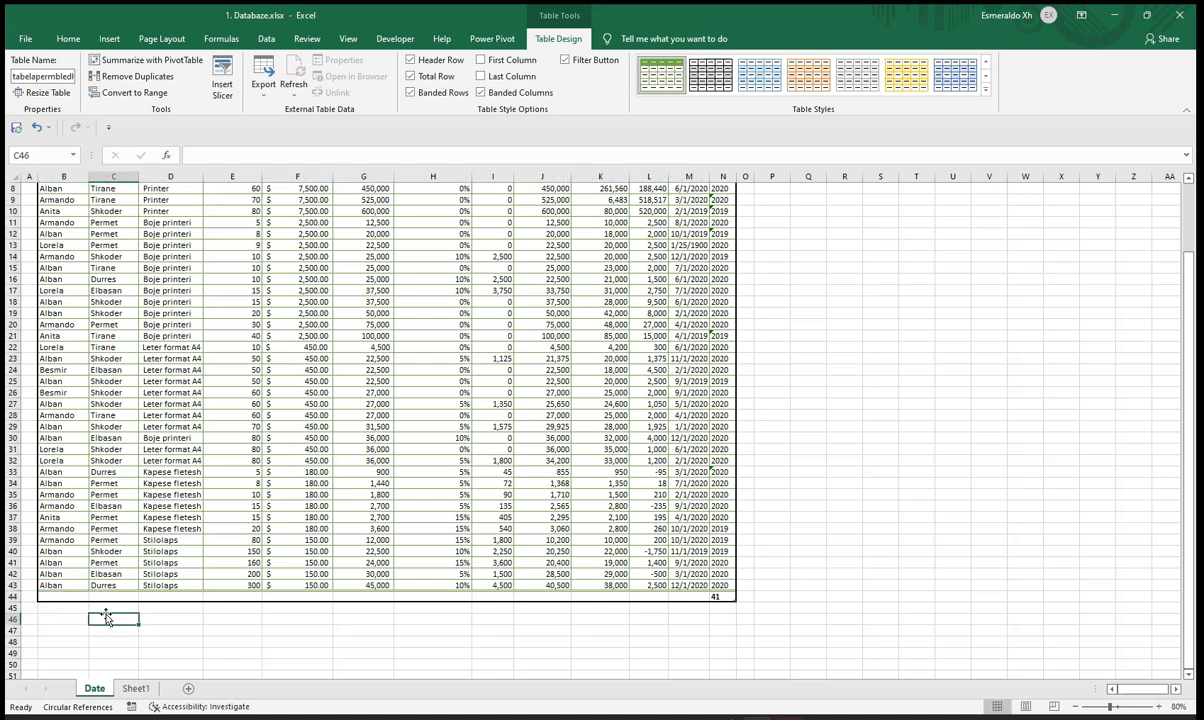
left_click(55, 597)
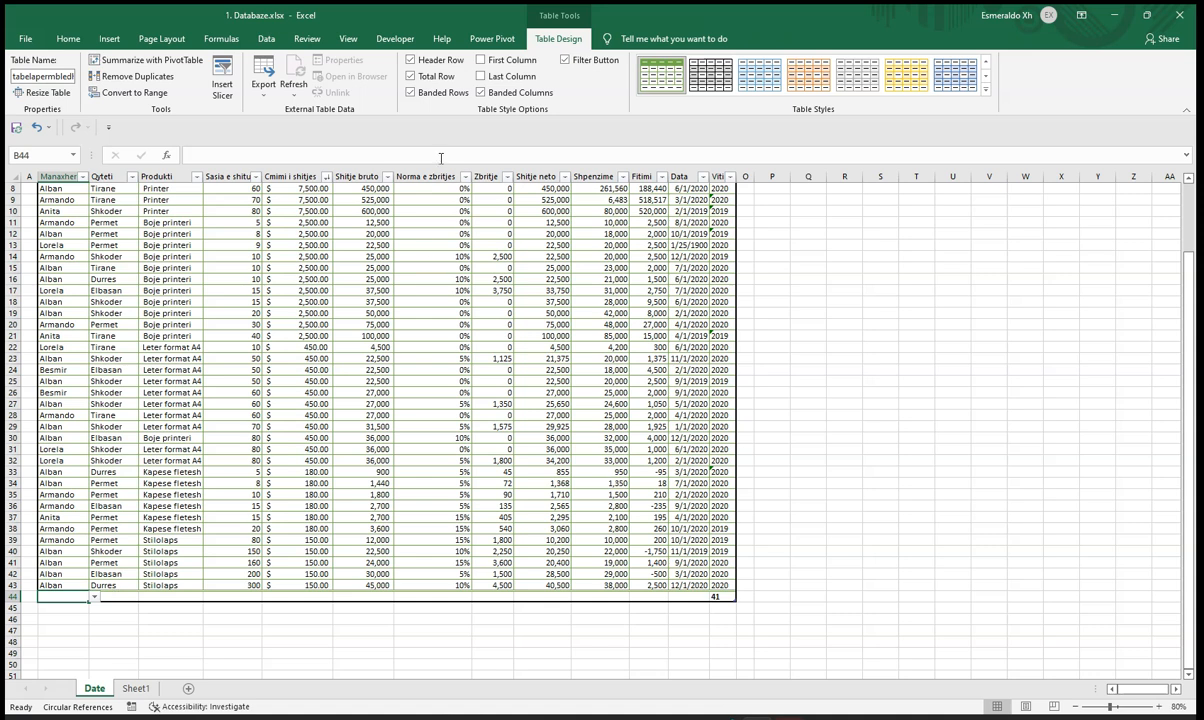
left_click(408, 76)
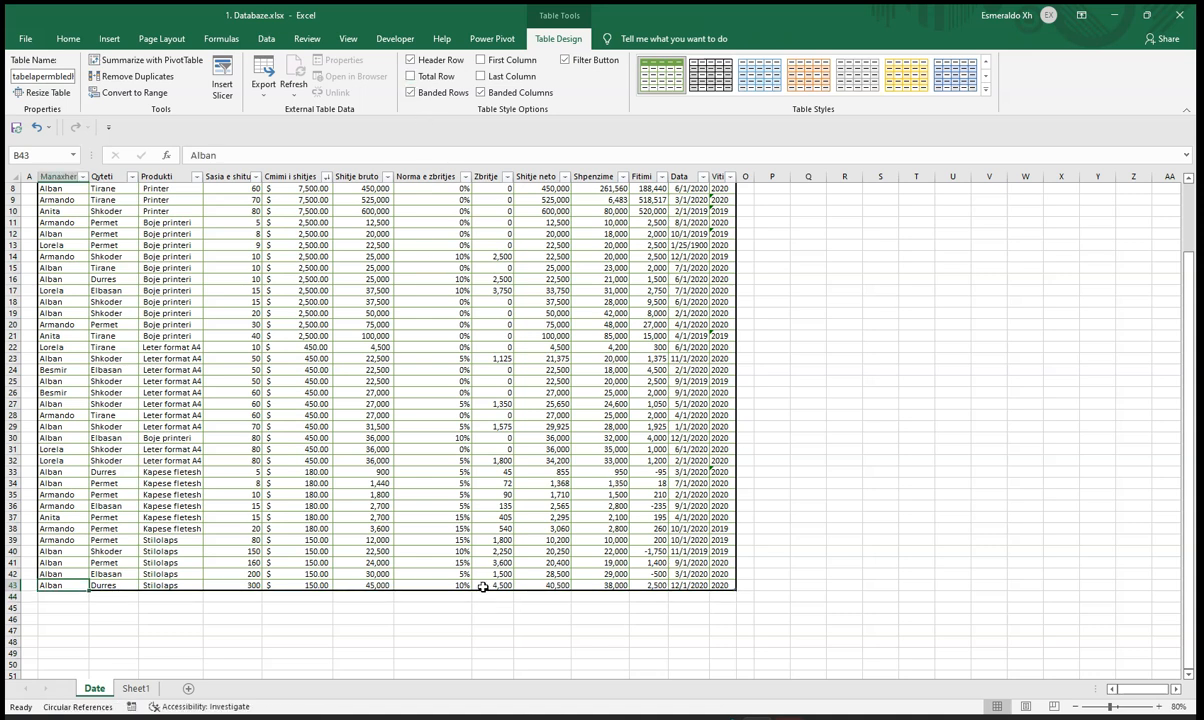